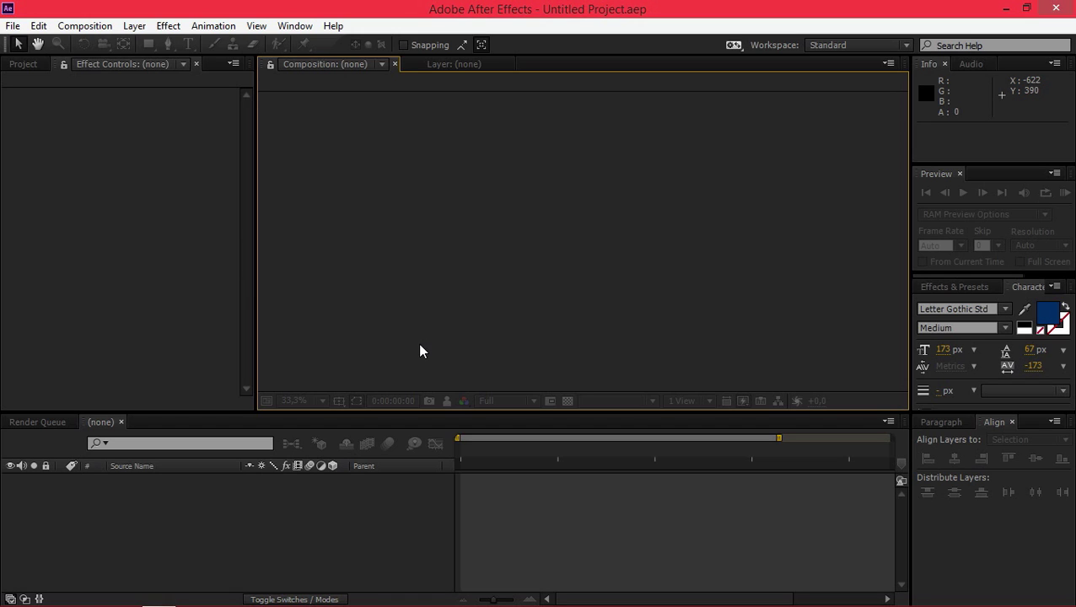
Step: Create Comp 1 with the default 1920×1080 composition settings
left_click(85, 26)
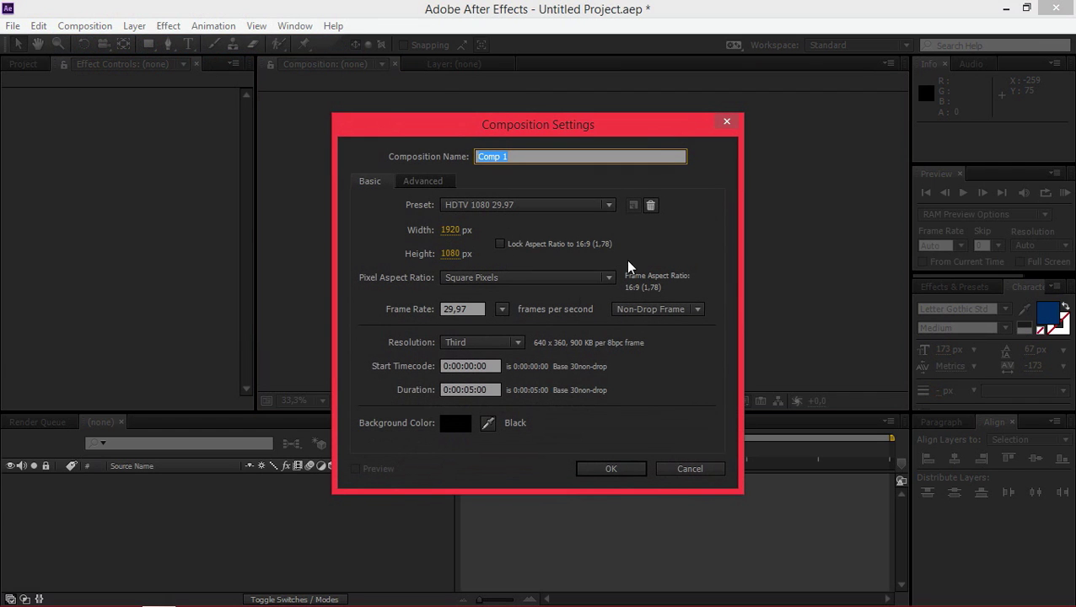
left_click(598, 470)
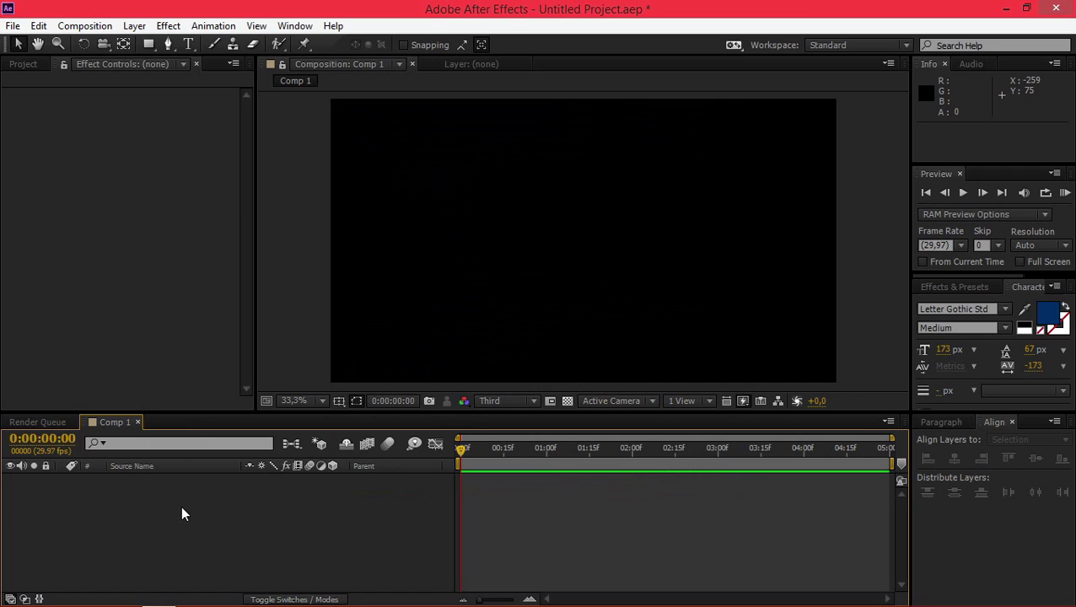
left_click(22, 65)
Step: Add two more compositions named 'Displacement Map' and 'Text'
left_click(50, 402)
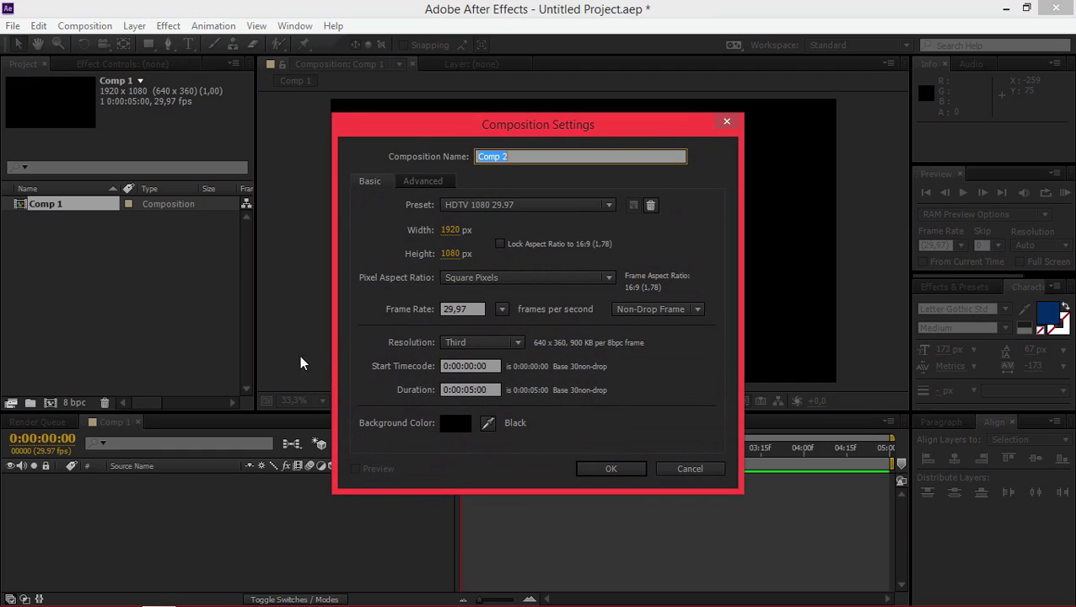
type("Displace")
type("ment Map")
left_click(609, 469)
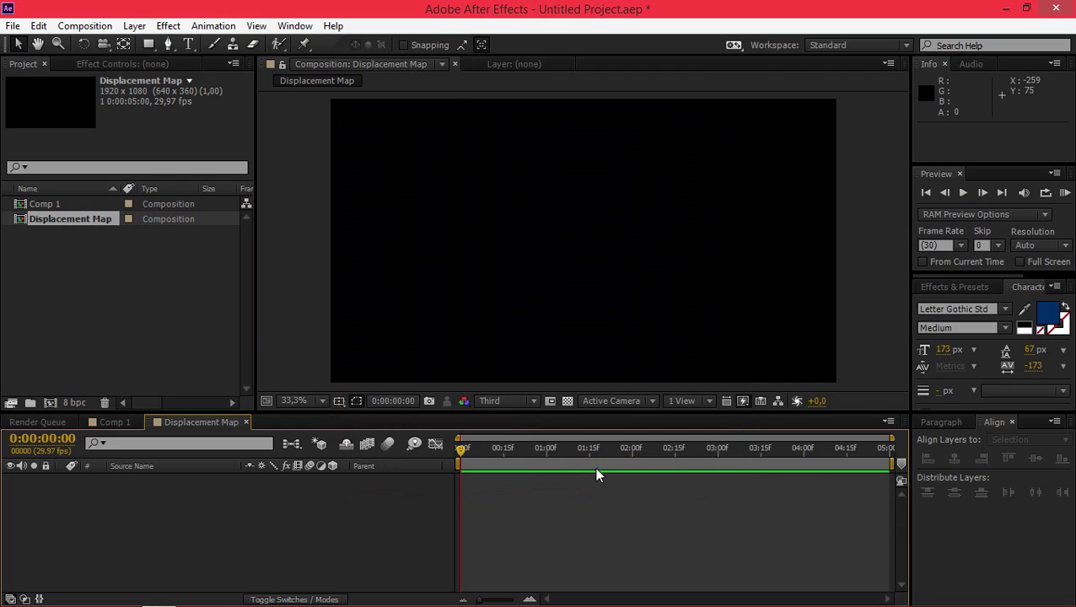
left_click(51, 401)
type("Text")
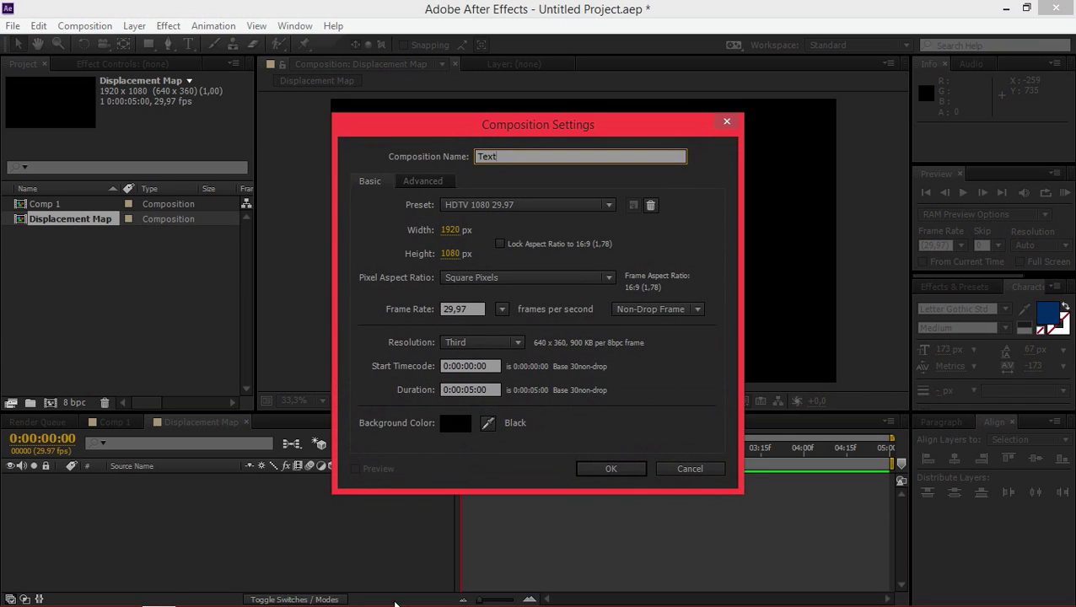
left_click(583, 472)
Step: Drag the Displacement Map and Text compositions into Comp 1 as layers
left_click(99, 419)
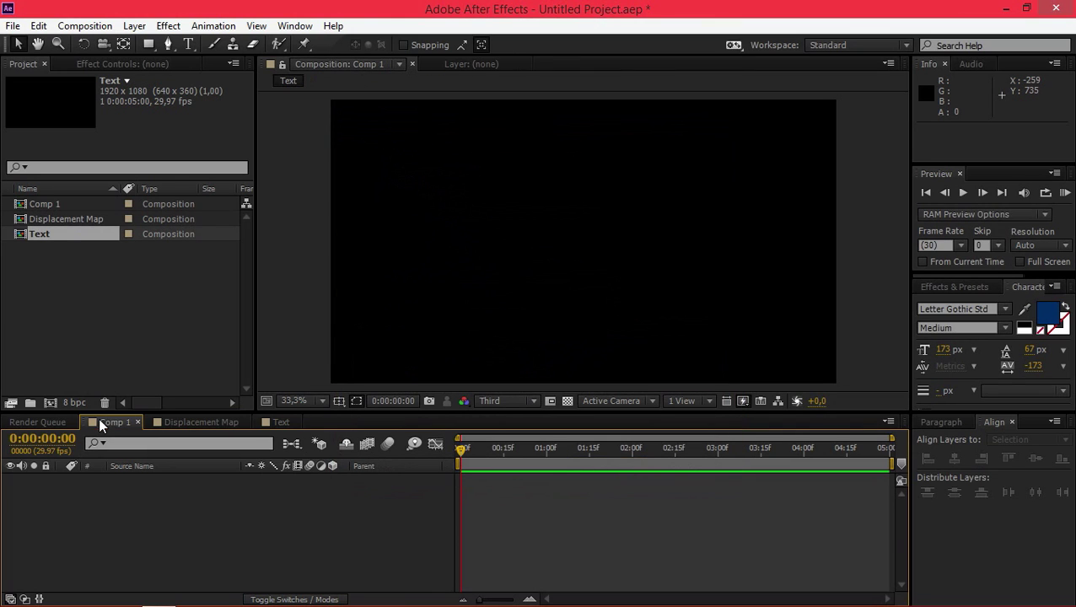
left_click_drag(58, 219, 140, 494)
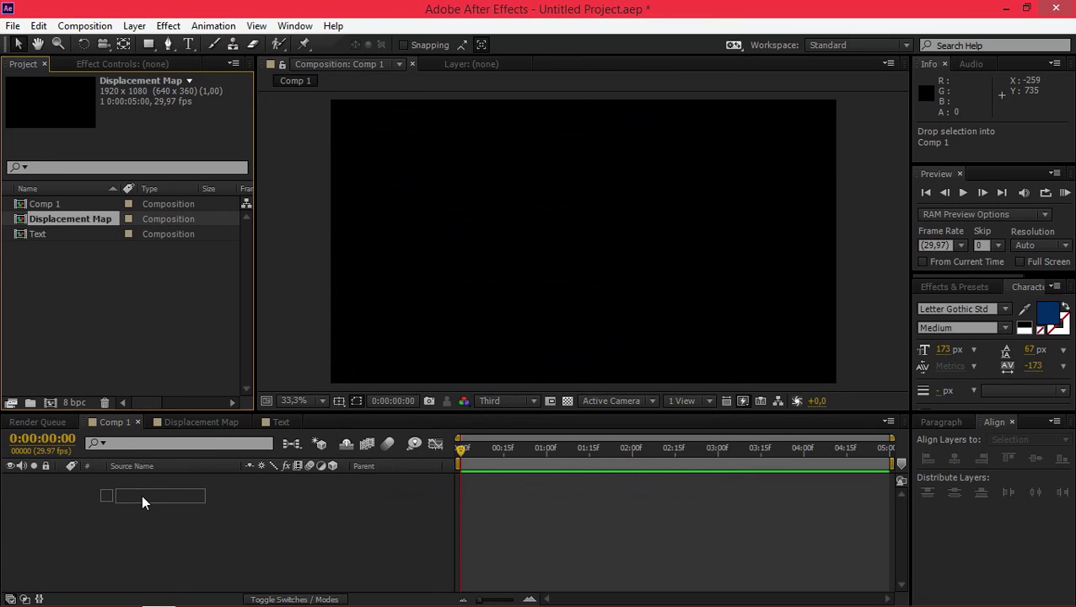
left_click_drag(42, 237, 153, 529)
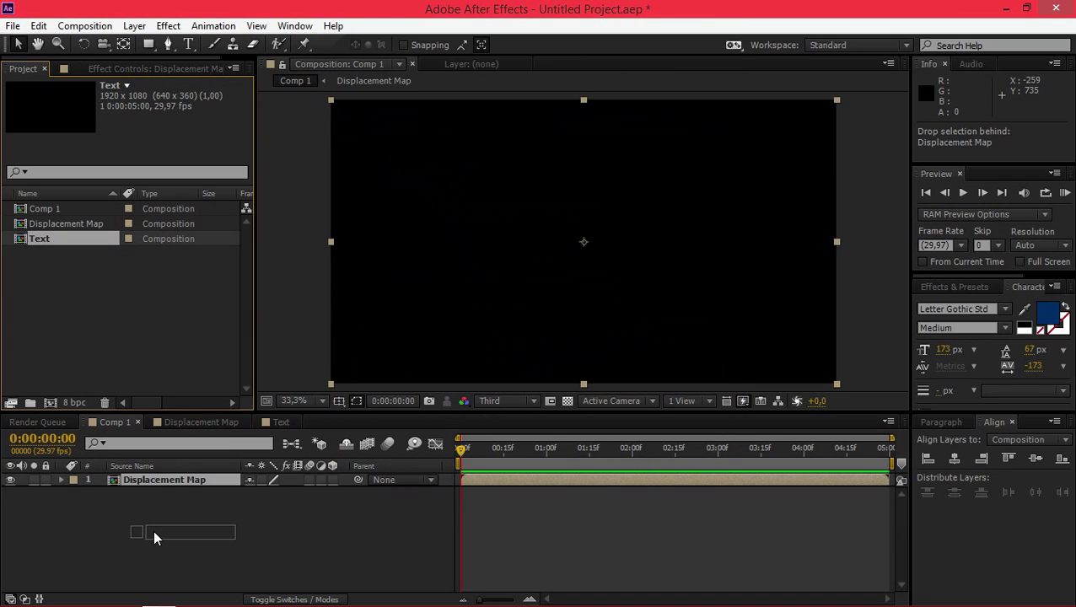
Step: Rename Comp 1 to 'Main', then open the empty Displacement Map composition
left_click(52, 205)
right_click(51, 205)
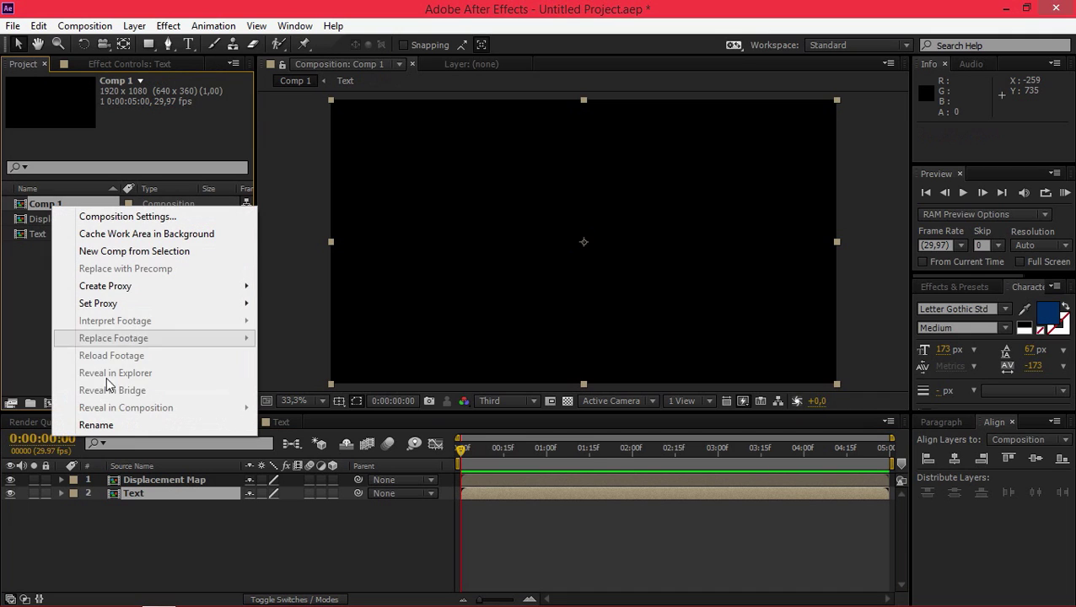
left_click(95, 425)
type("Ma")
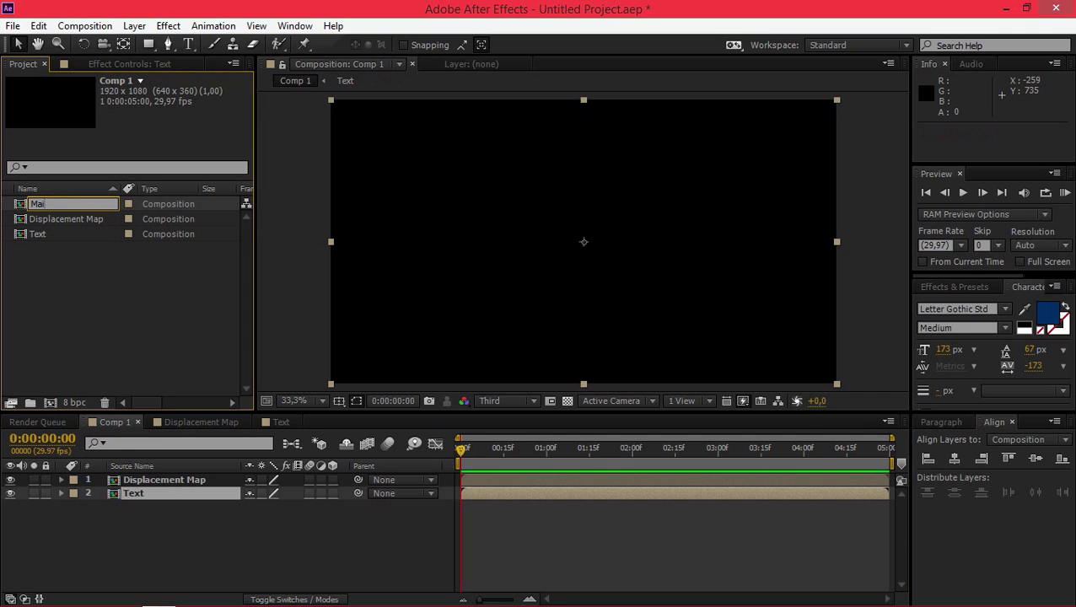
type("in")
left_click(76, 310)
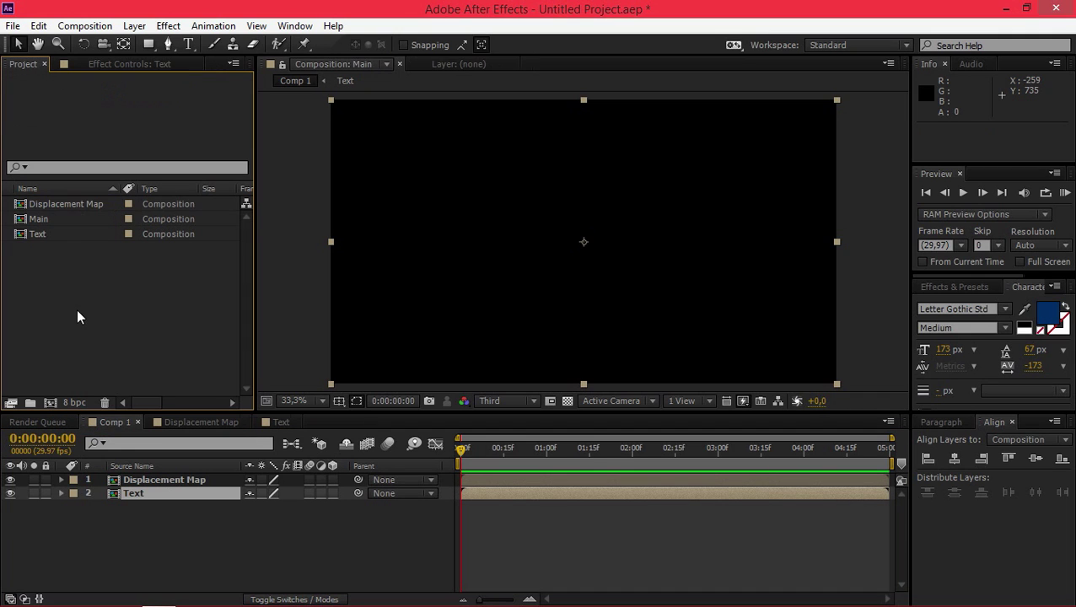
left_click(217, 538)
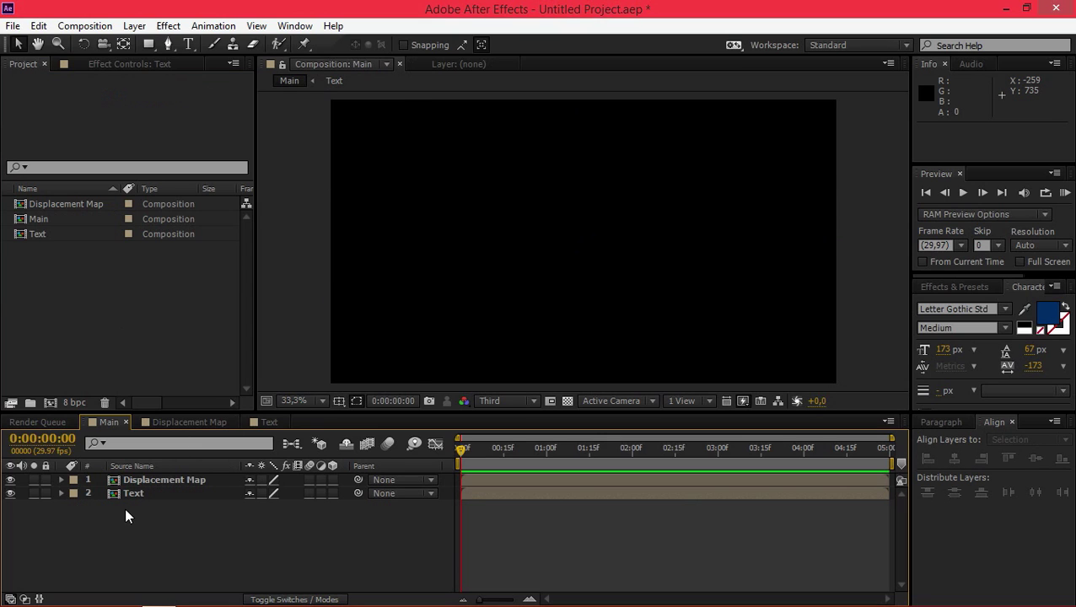
left_click(150, 484)
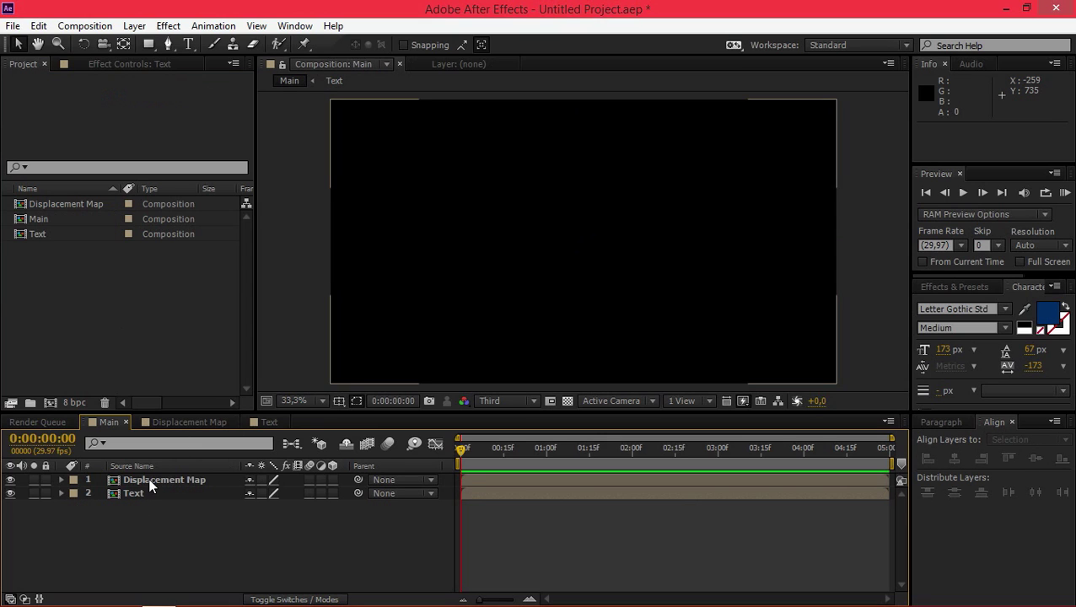
left_click(158, 422)
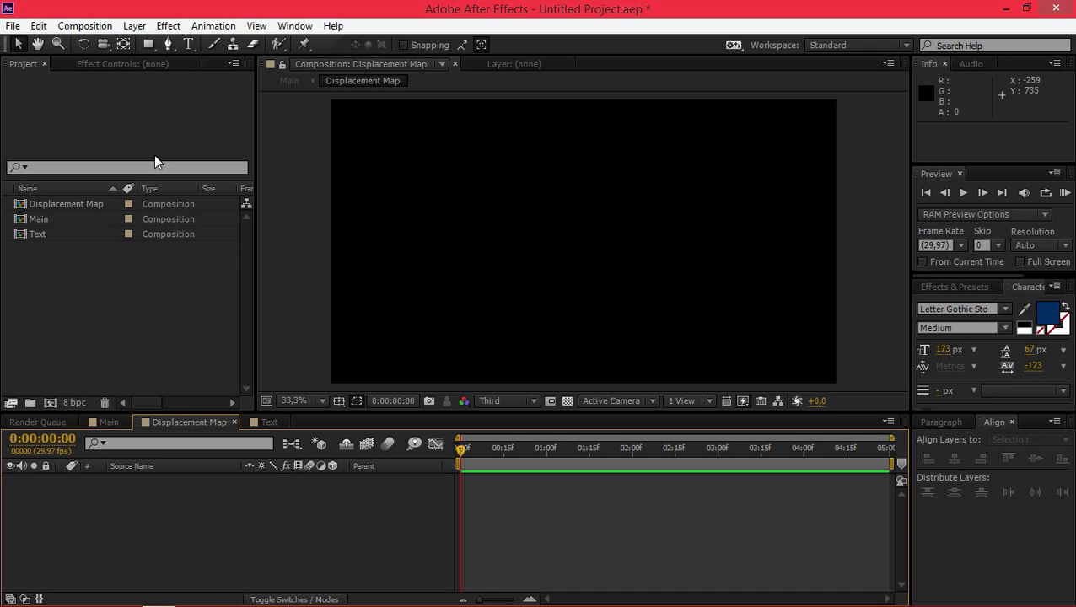
Step: Add a full-comp-size white solid, White Solid 1, to Displacement Map
left_click(137, 26)
mouse_move(253, 23)
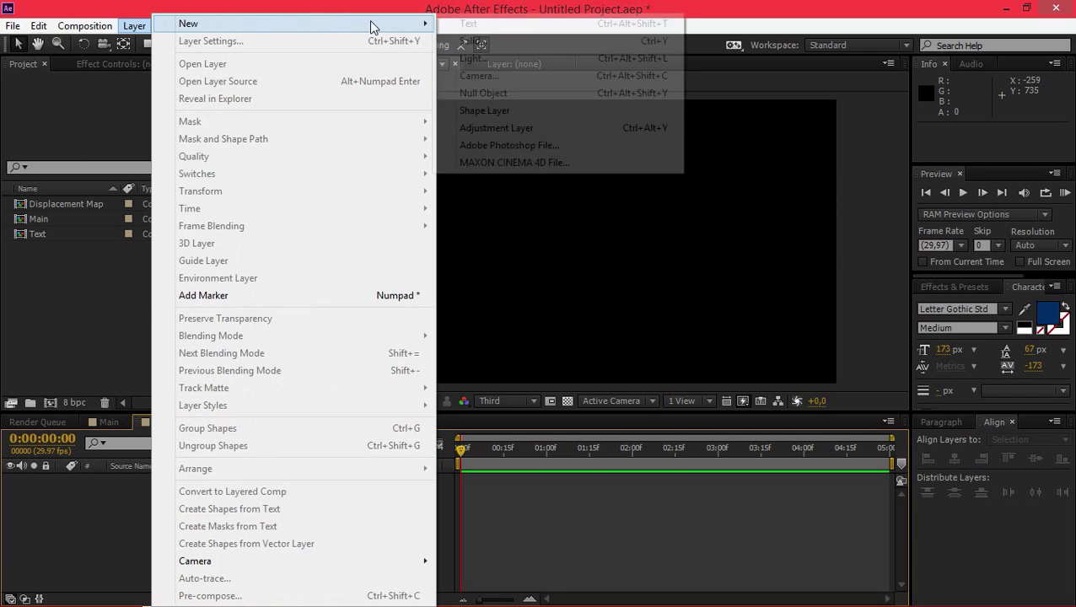
left_click(474, 41)
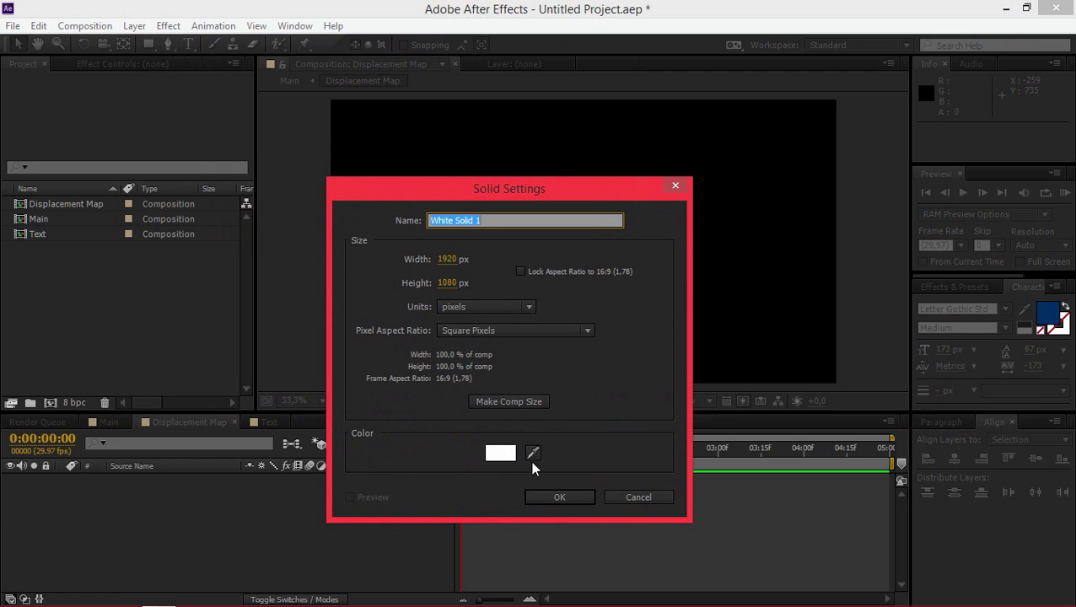
left_click(554, 497)
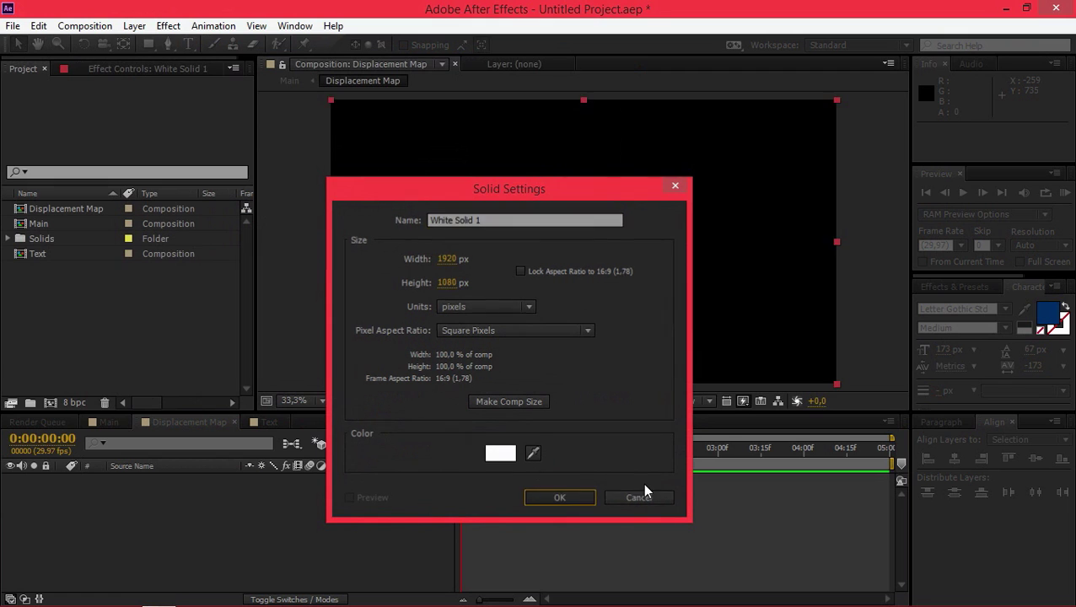
left_click(953, 287)
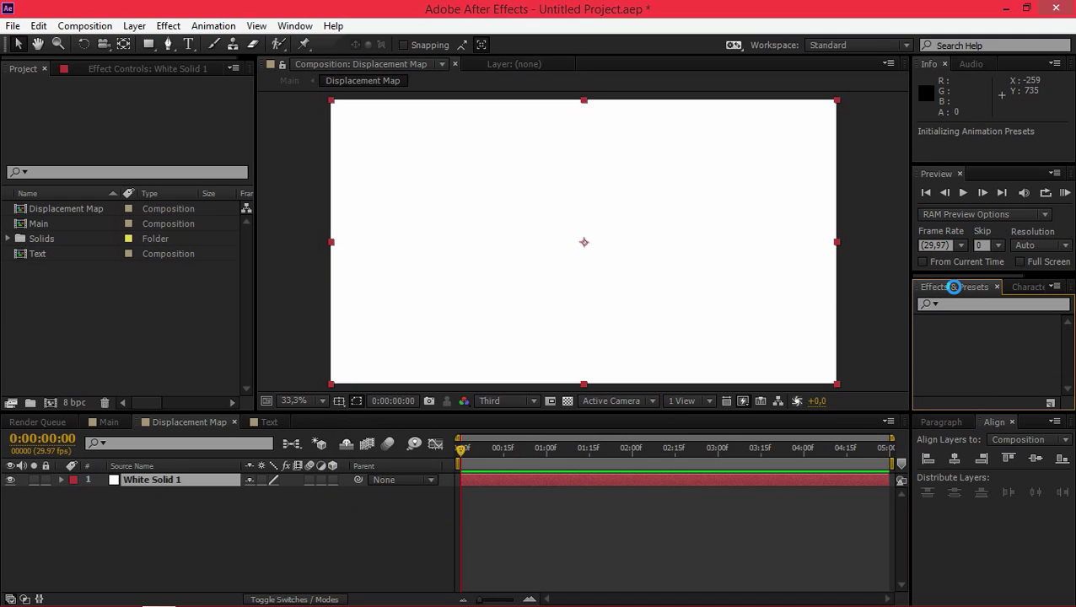
Step: Search effects for 'fract' and apply Fractal Noise to White Solid 1
left_click(953, 304)
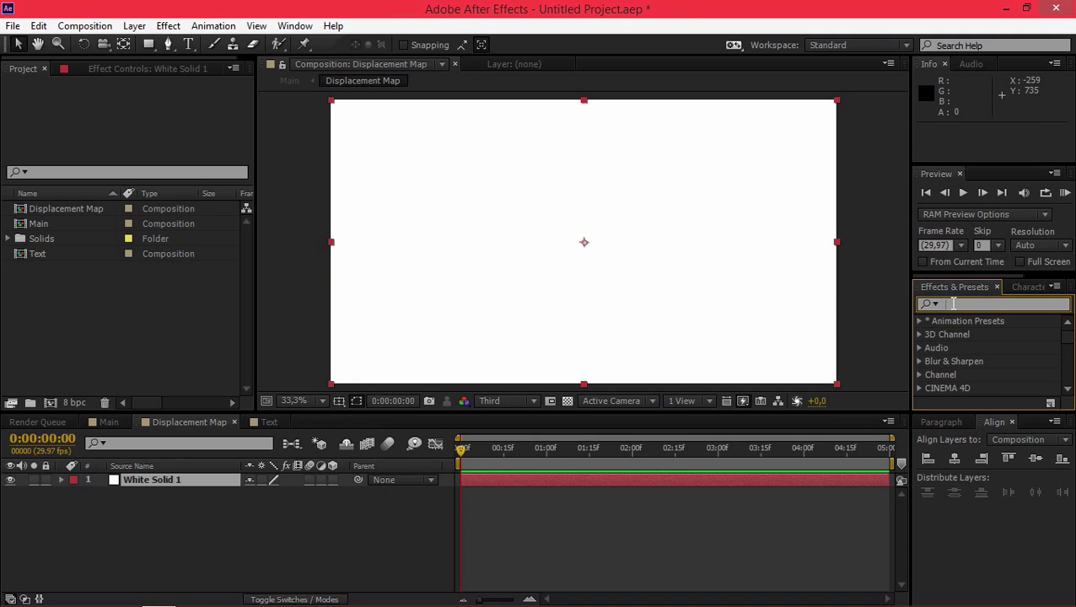
type("fract")
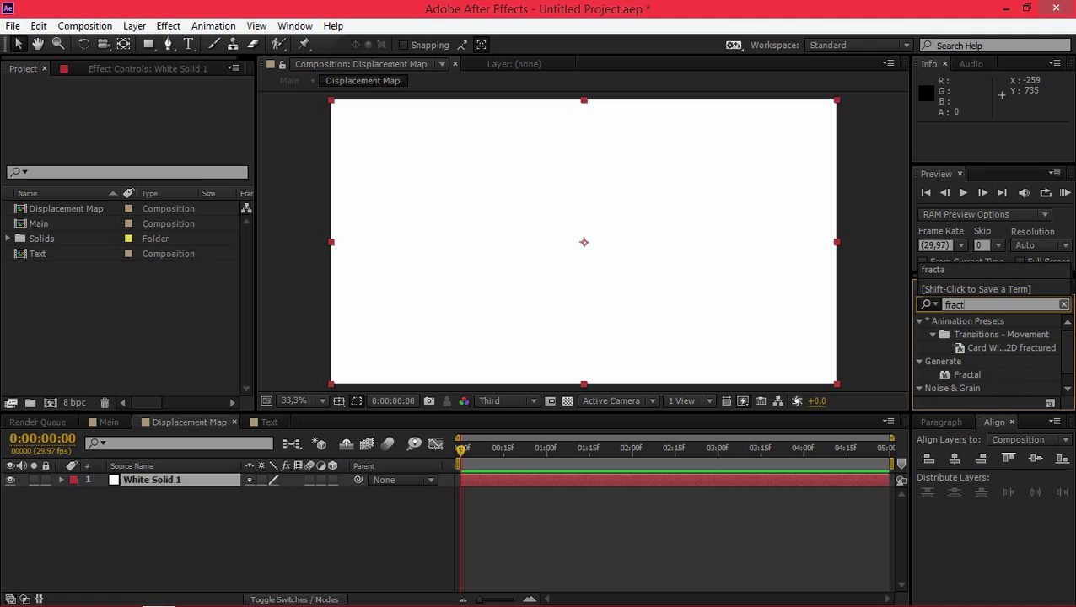
scroll(1004, 396, "down", 1)
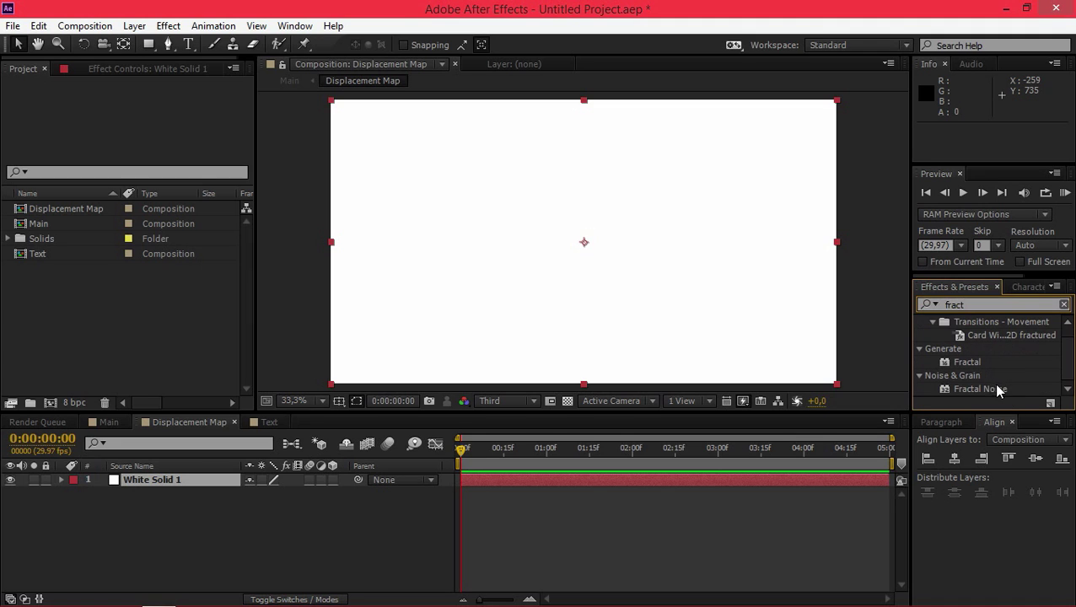
left_click_drag(978, 389, 273, 403)
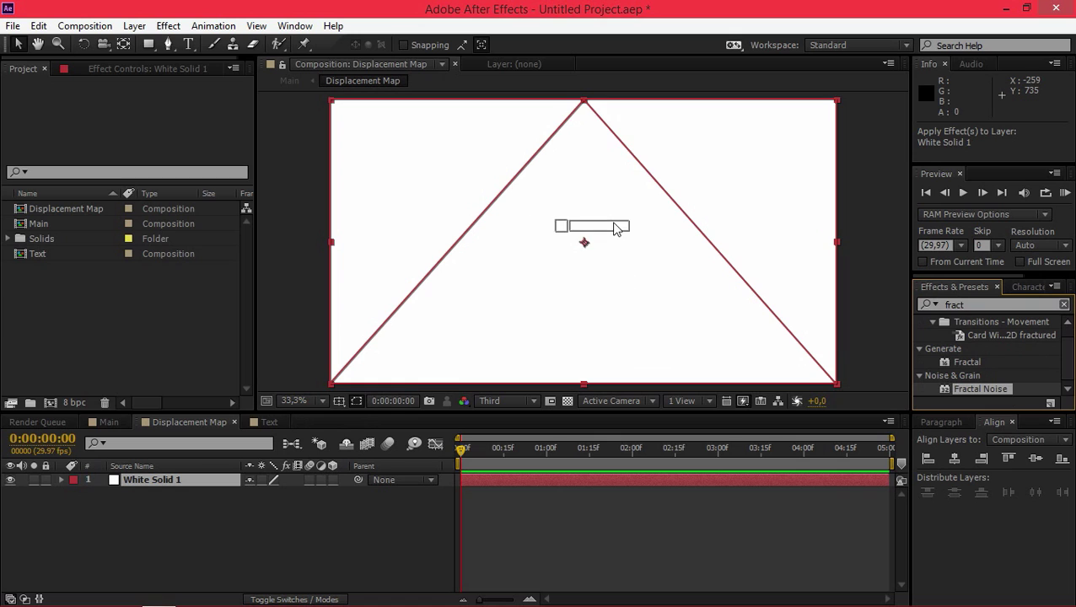
left_click_drag(274, 403, 582, 242)
left_click(1063, 305)
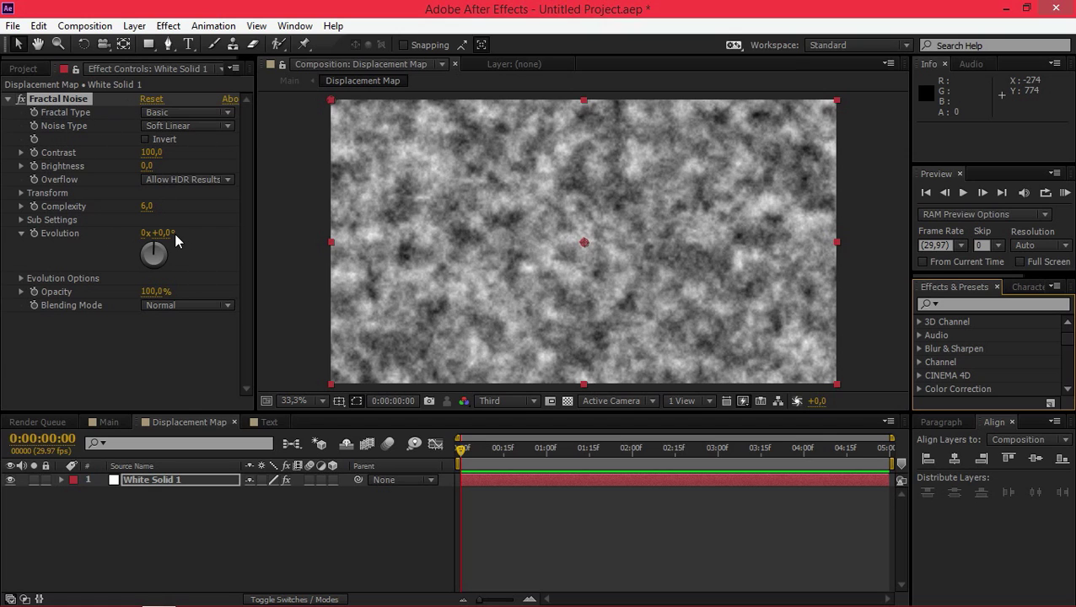
left_click(165, 119)
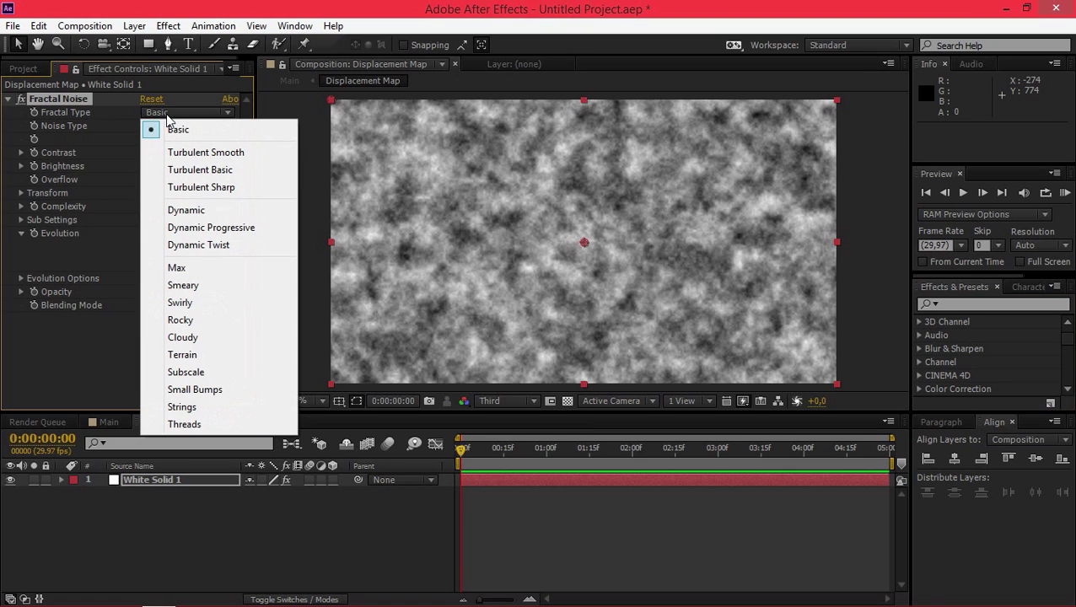
Step: Set Fractal Noise to the Dynamic type with Contrast 130 and Brightness 10
left_click(193, 210)
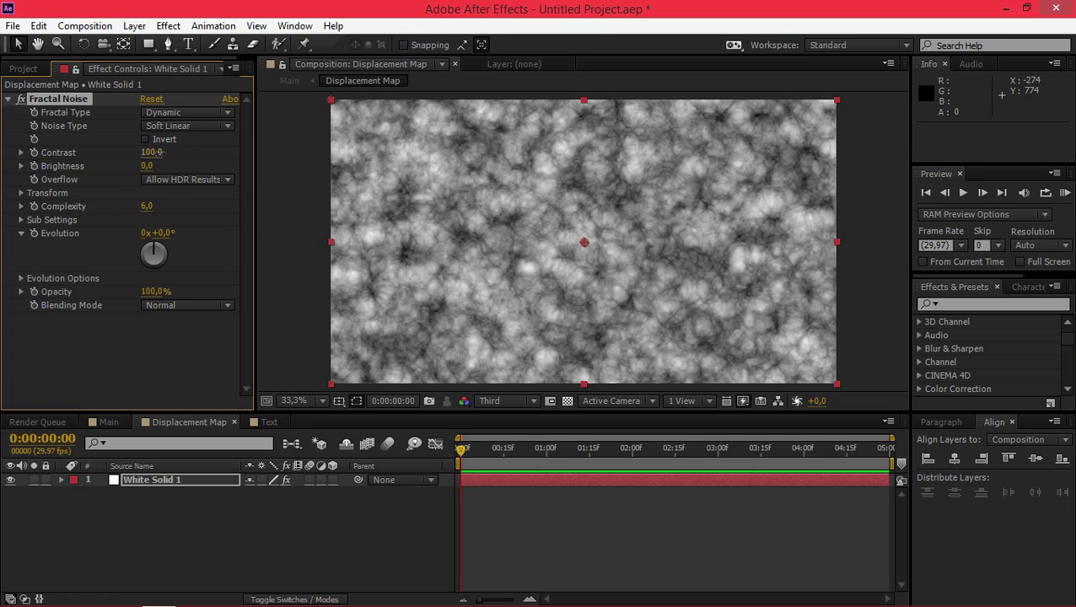
left_click(153, 153)
type("30")
left_click(190, 158)
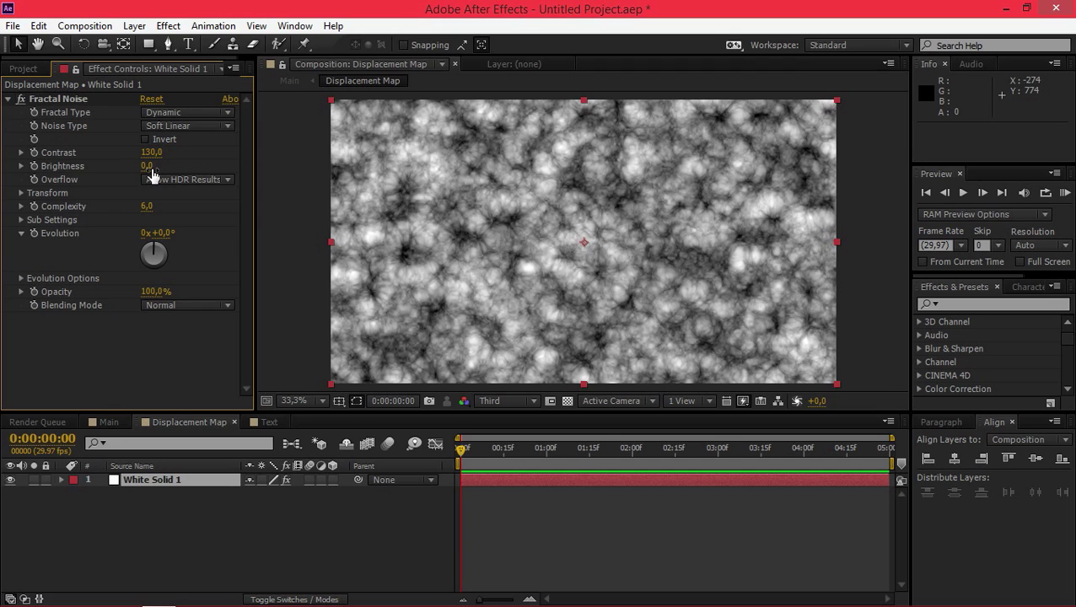
left_click(146, 168)
type("10")
key("Return")
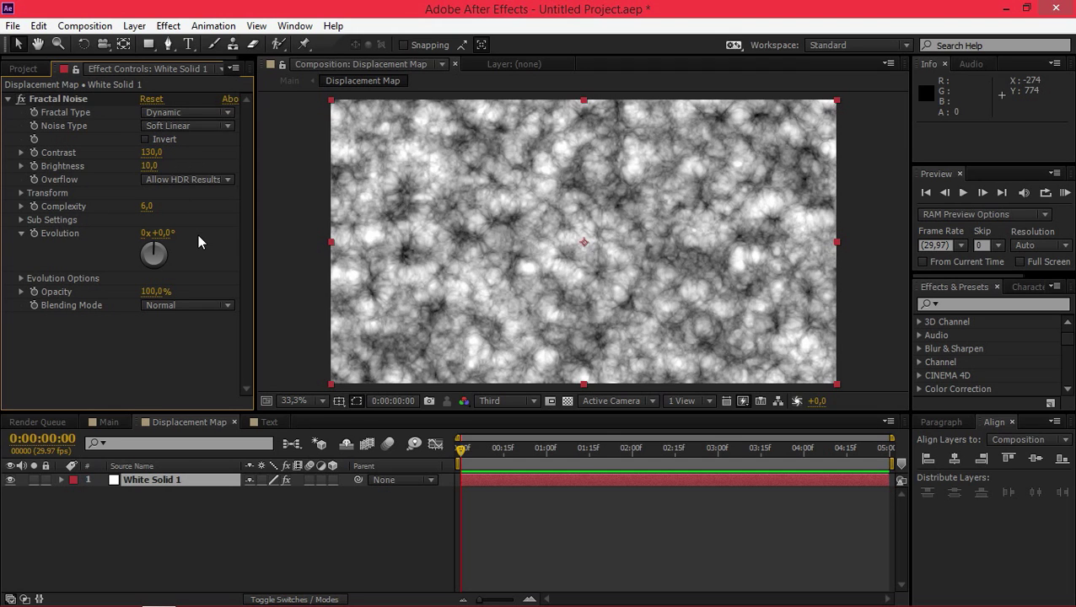
Step: Give the Evolution Options Random Seed the expression 'time * 10'
left_click(22, 280)
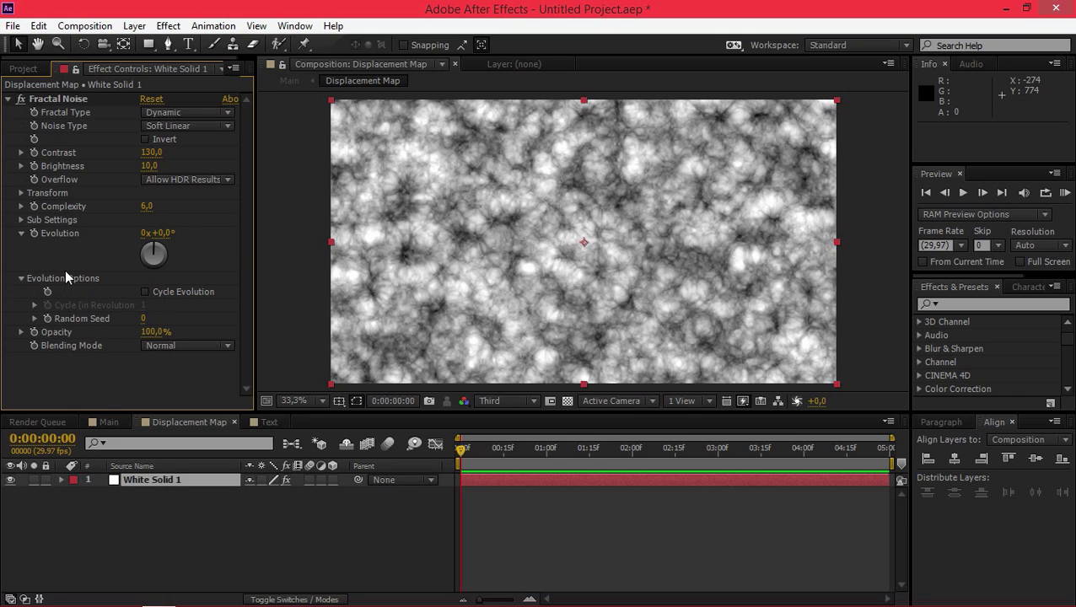
left_click(47, 318, "alt")
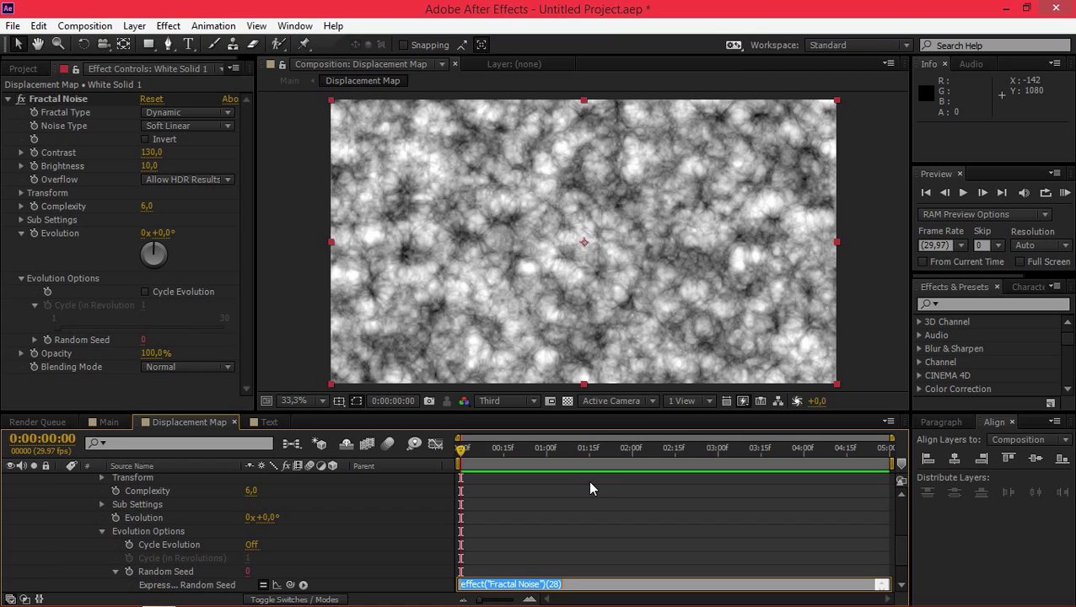
type("ti")
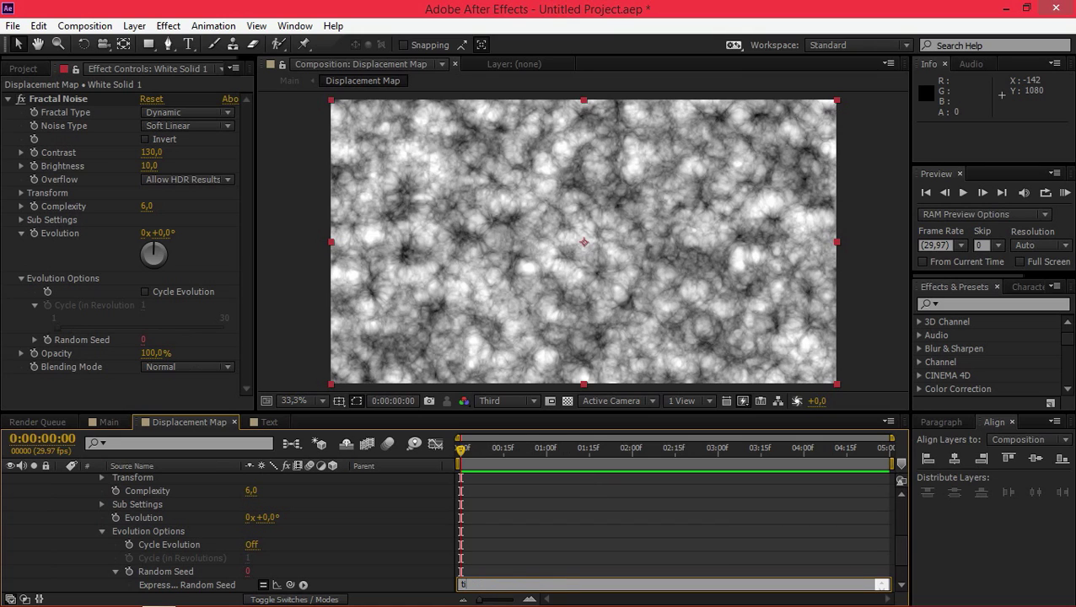
type("me *")
type(" 10")
left_click(501, 512)
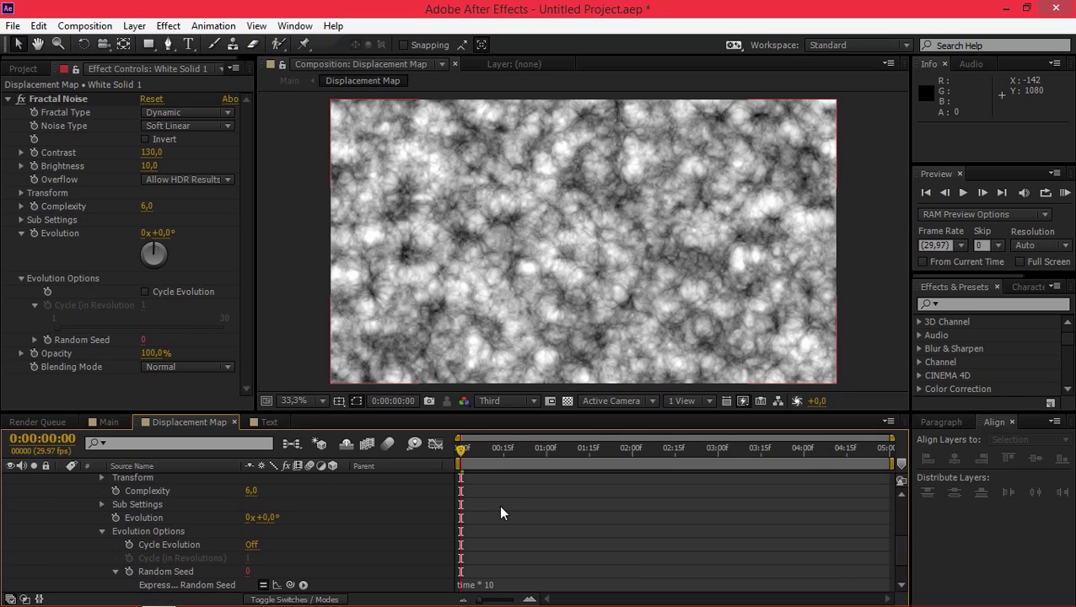
Step: In the Text composition, create a text layer reading 'TEXT'
left_click(256, 424)
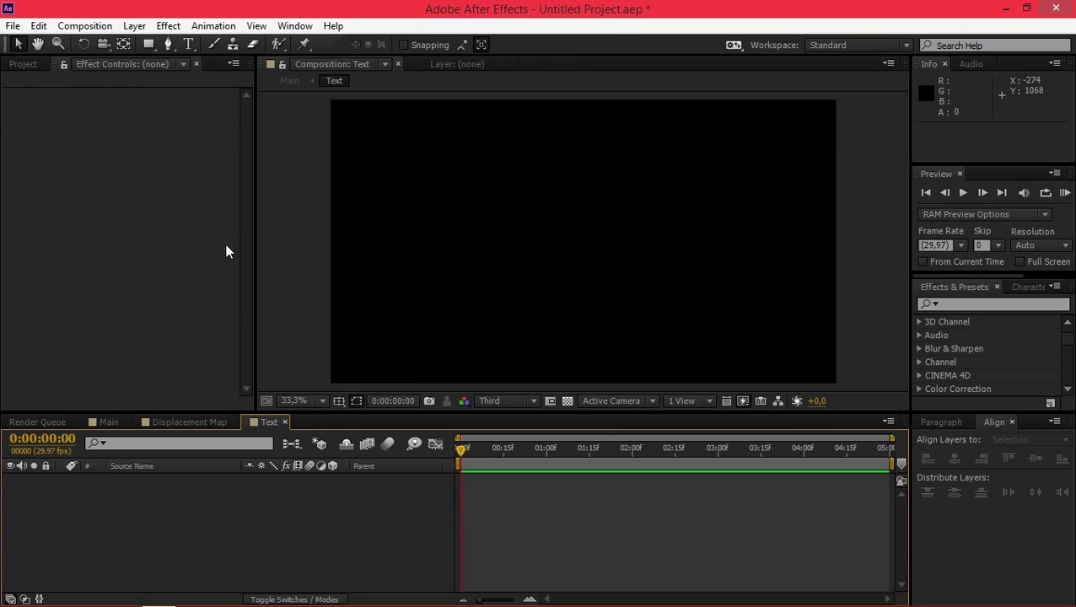
left_click(185, 45)
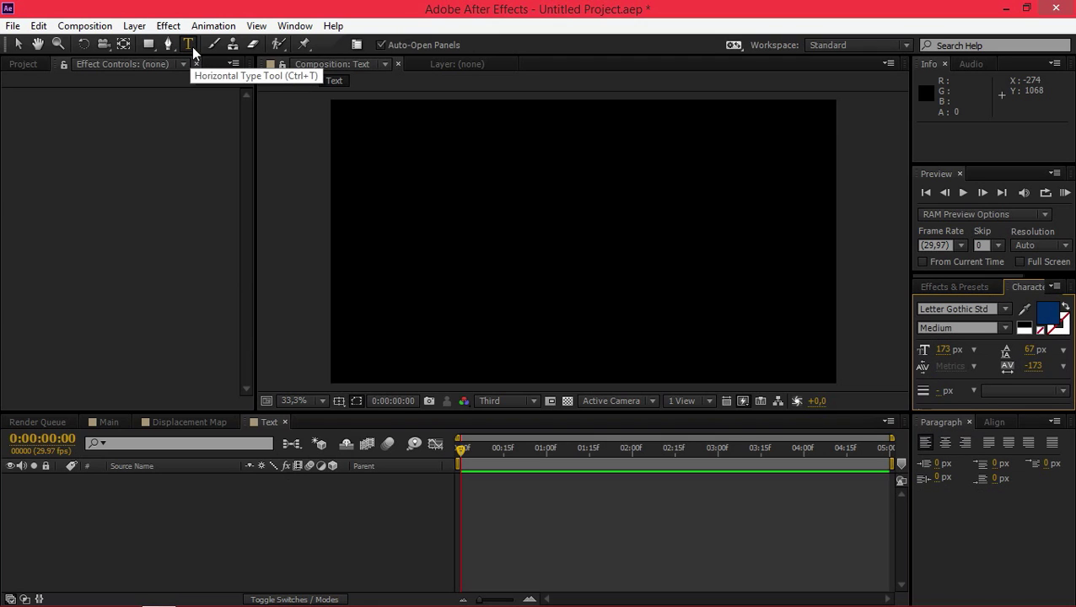
left_click(479, 253)
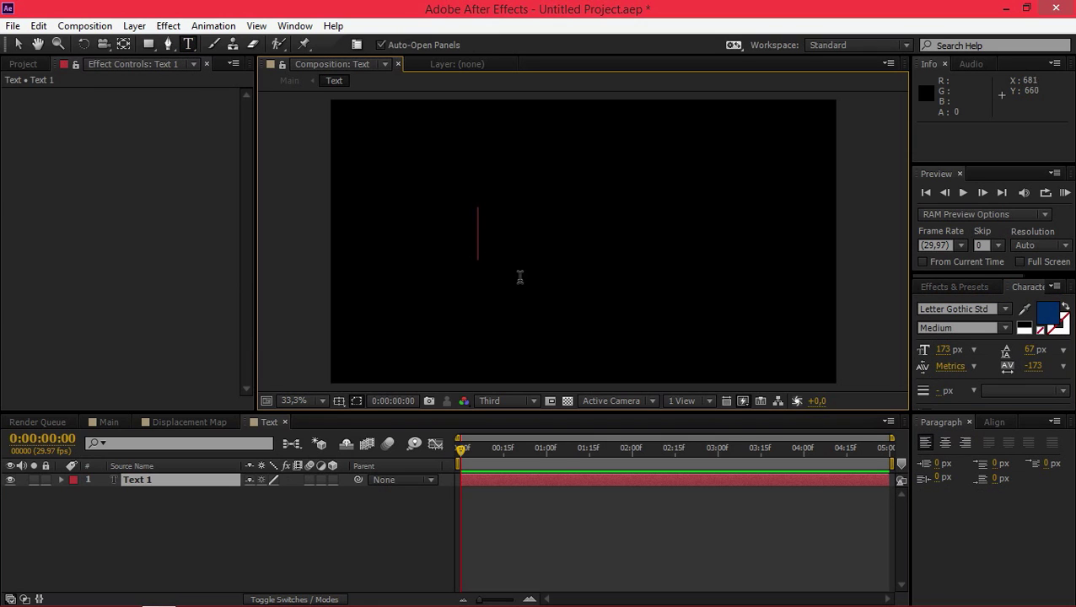
type("T")
type("EXT")
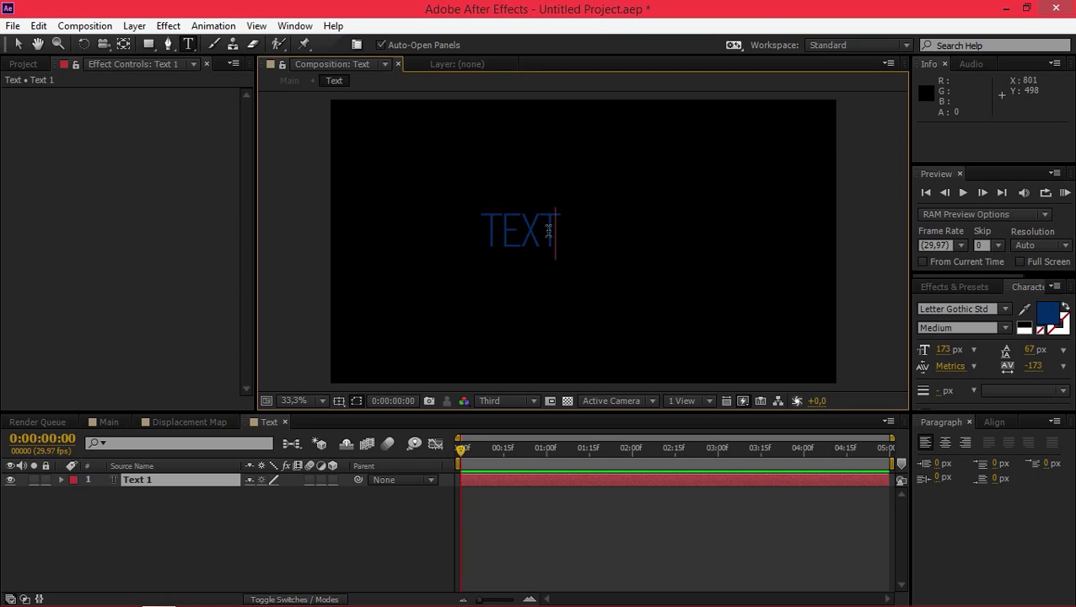
key("Escape")
key("v")
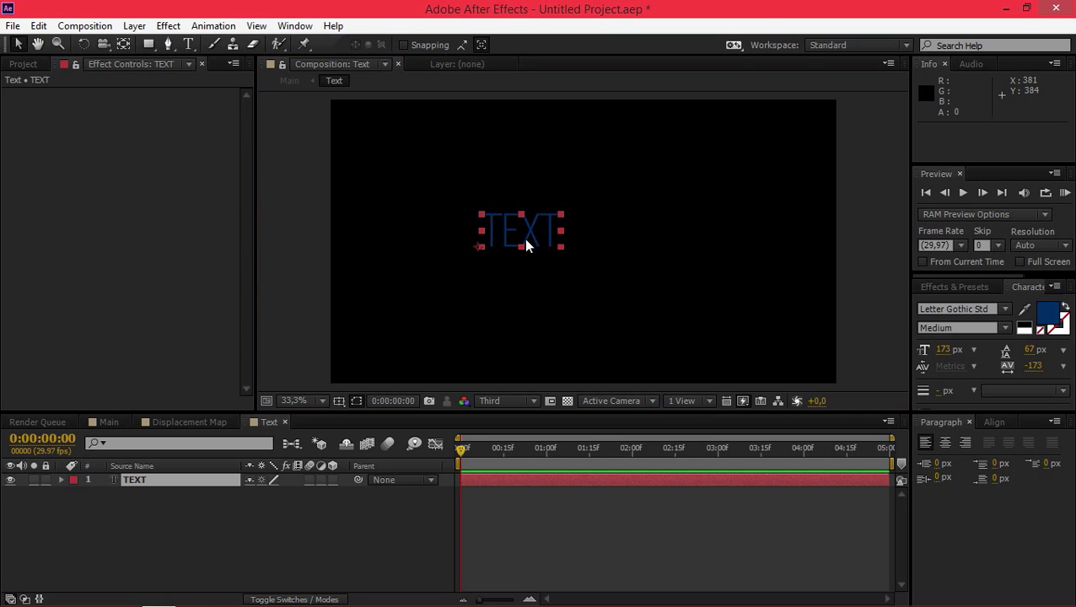
Step: Set TEXT to 300 px and centre it horizontally and vertically
left_click(946, 350)
type("300")
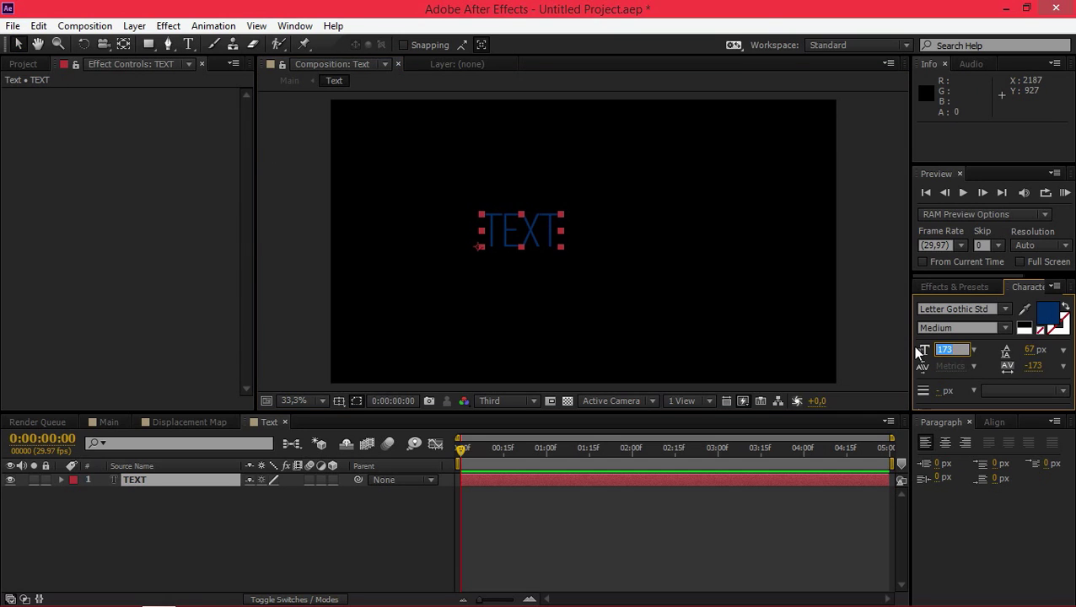
key("Return")
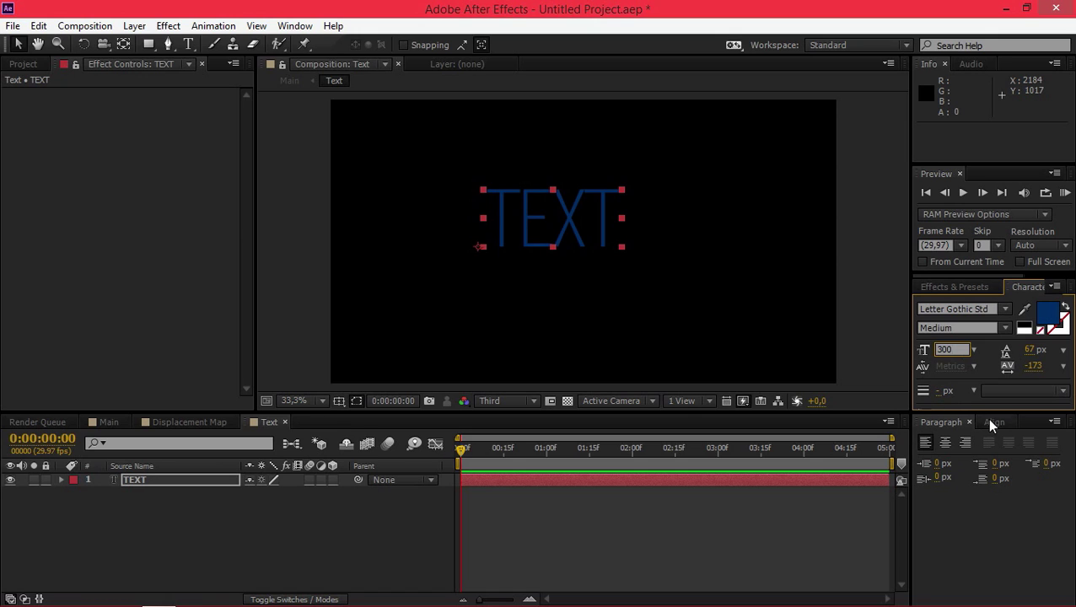
left_click(994, 422)
left_click(955, 458)
left_click(1036, 458)
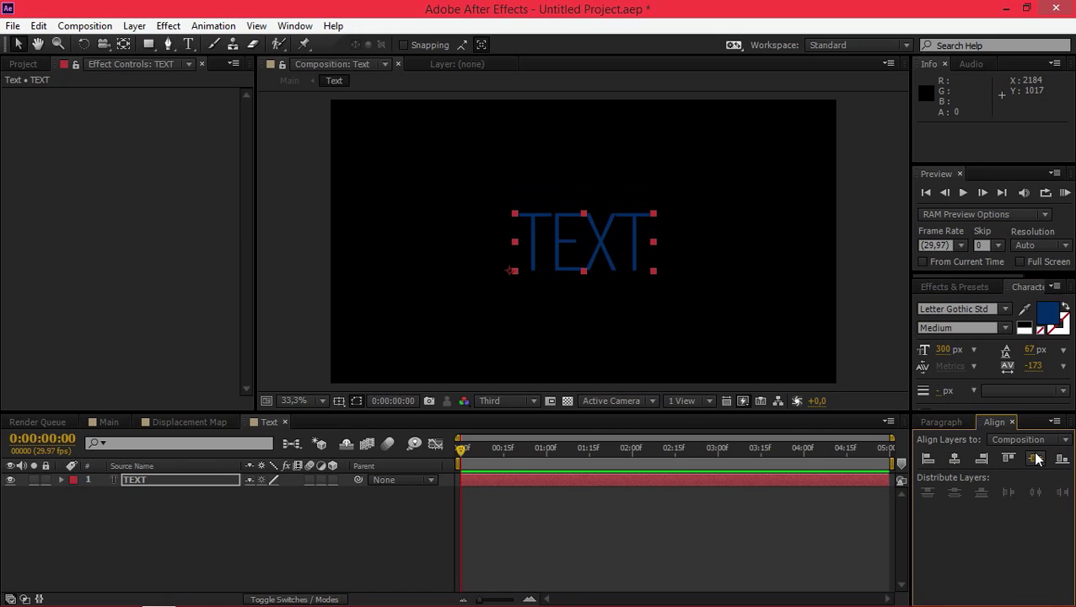
left_click(792, 567)
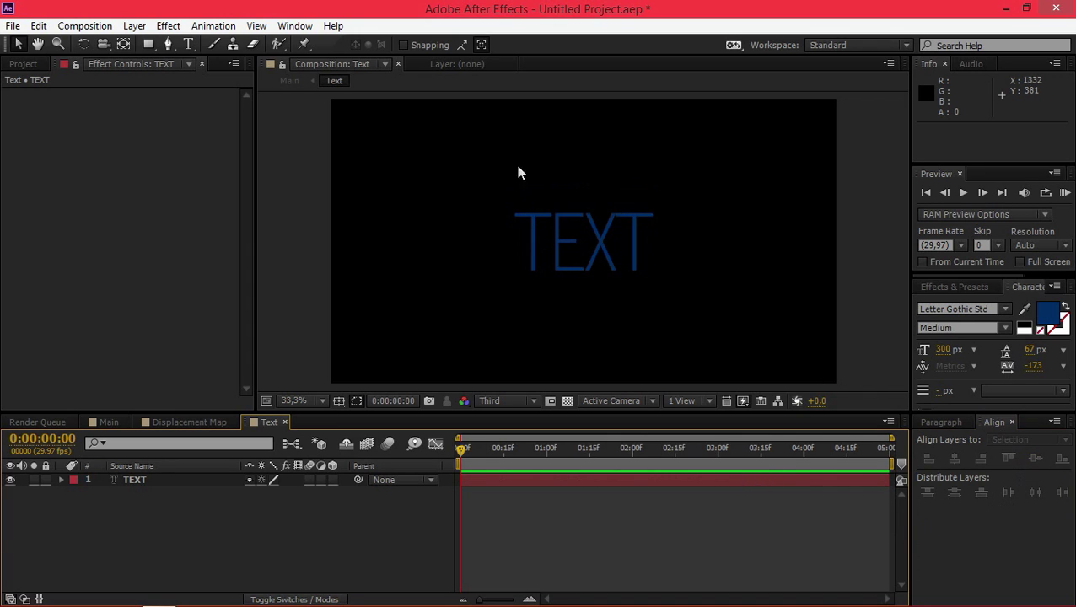
Step: Add a full-frame yellow (FFFC00) solid to Main at the bottom of the layer stack
left_click(108, 422)
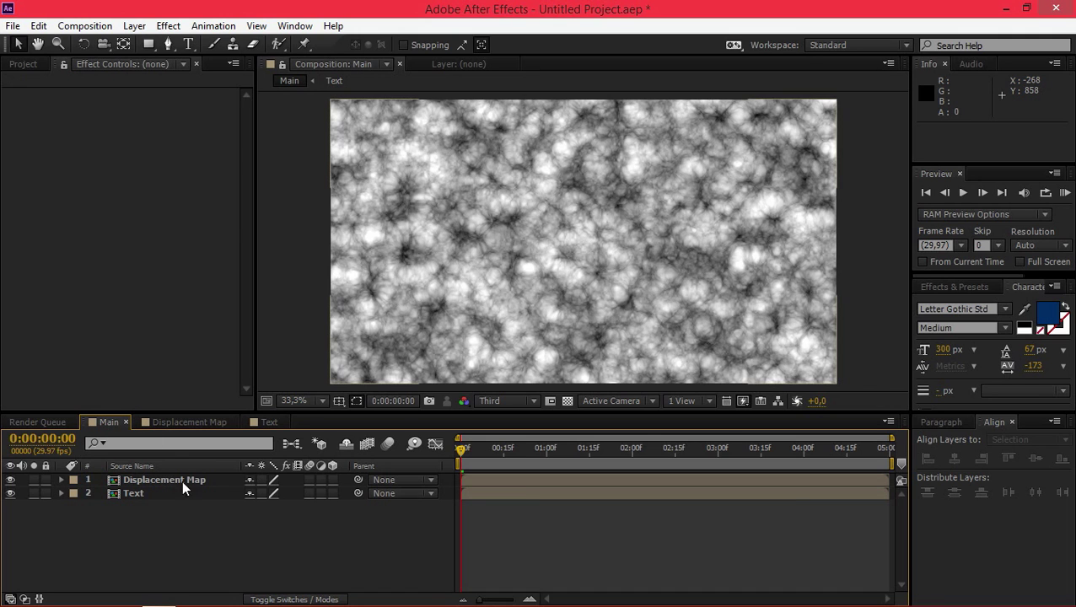
left_click(134, 25)
mouse_move(155, 23)
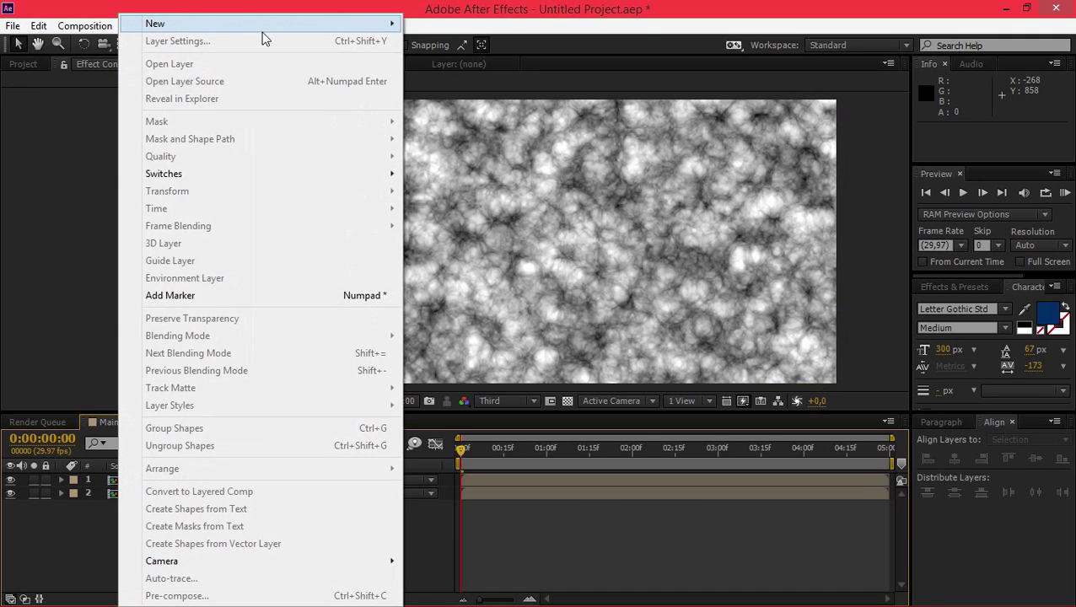
left_click(439, 40)
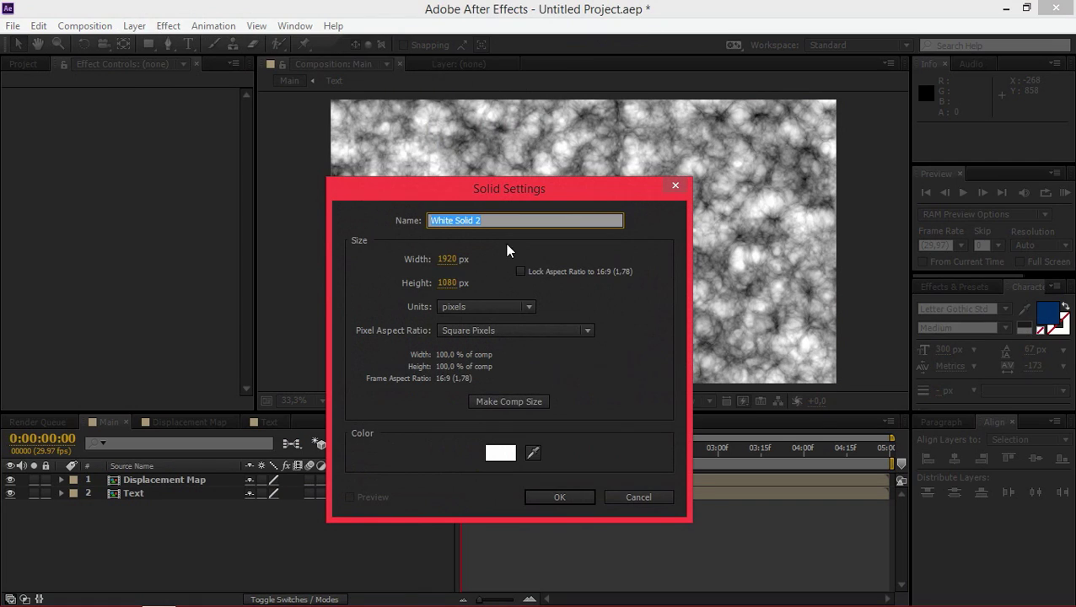
left_click(500, 456)
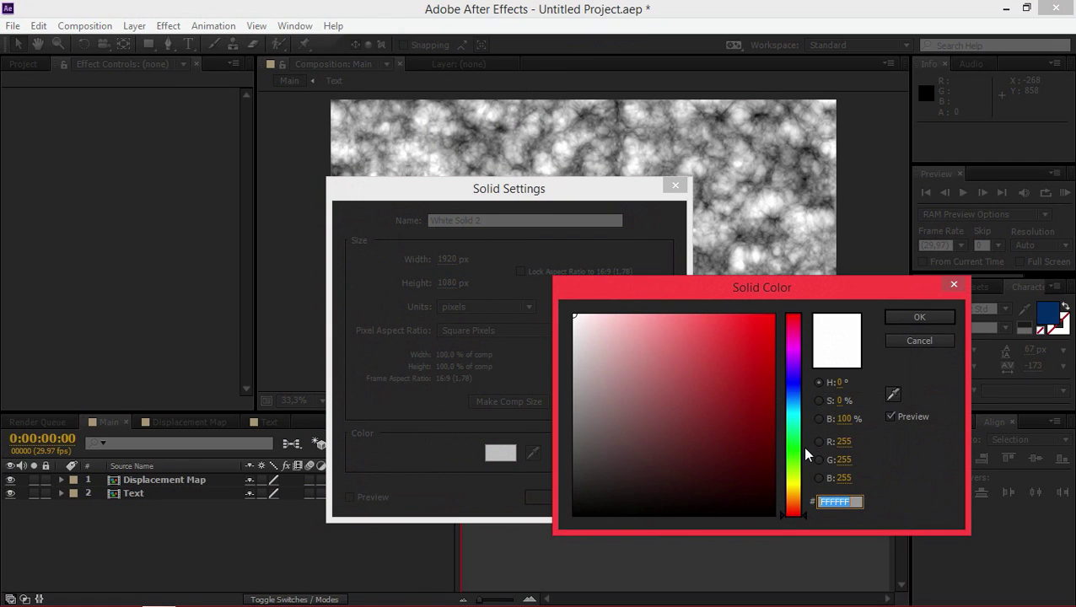
left_click(794, 477)
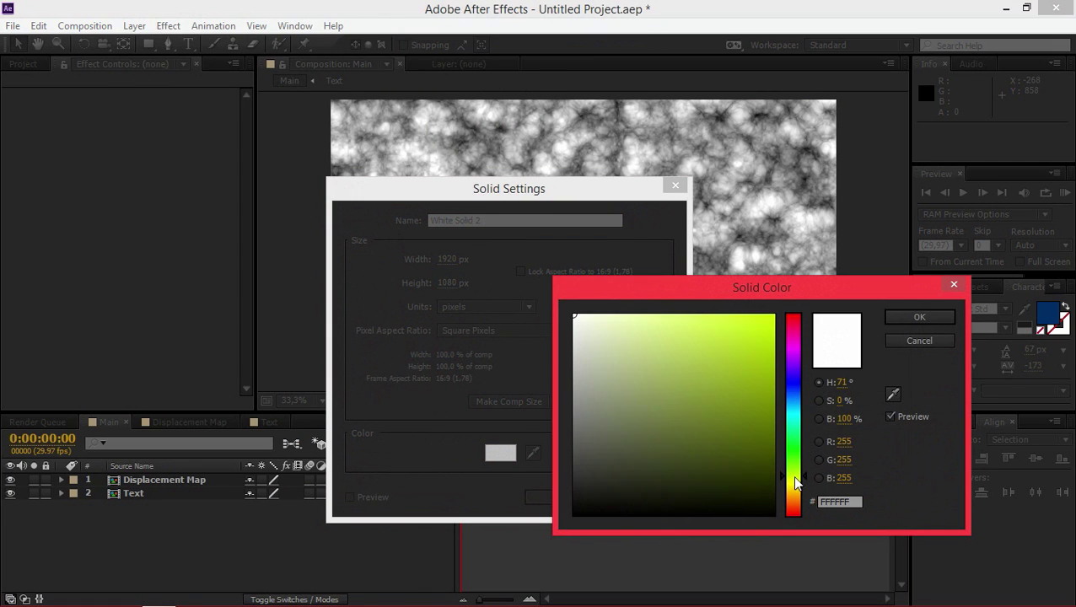
left_click_drag(721, 395, 805, 281)
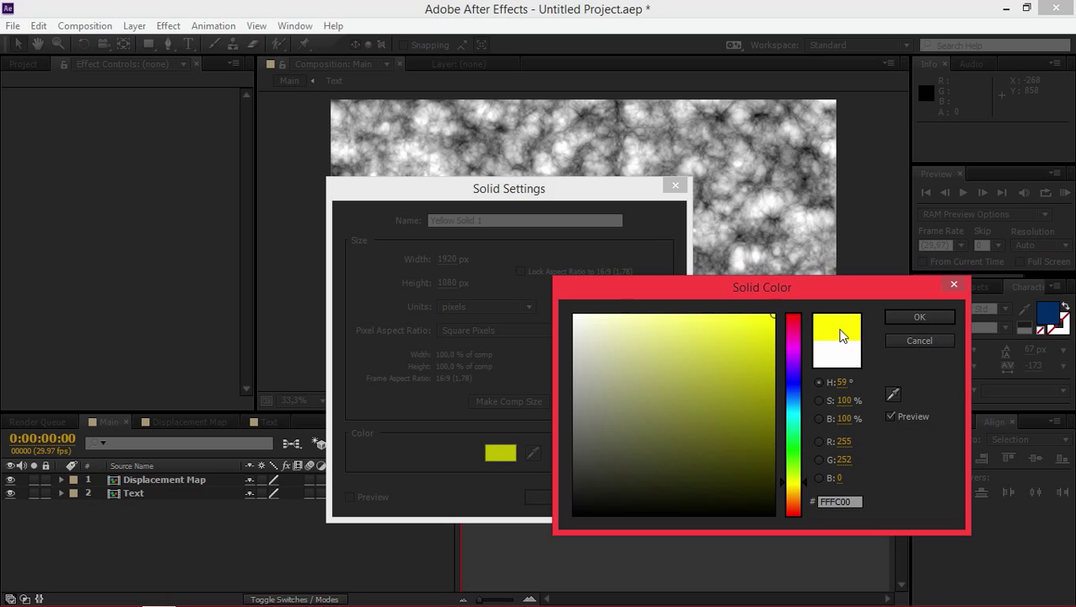
left_click(919, 318)
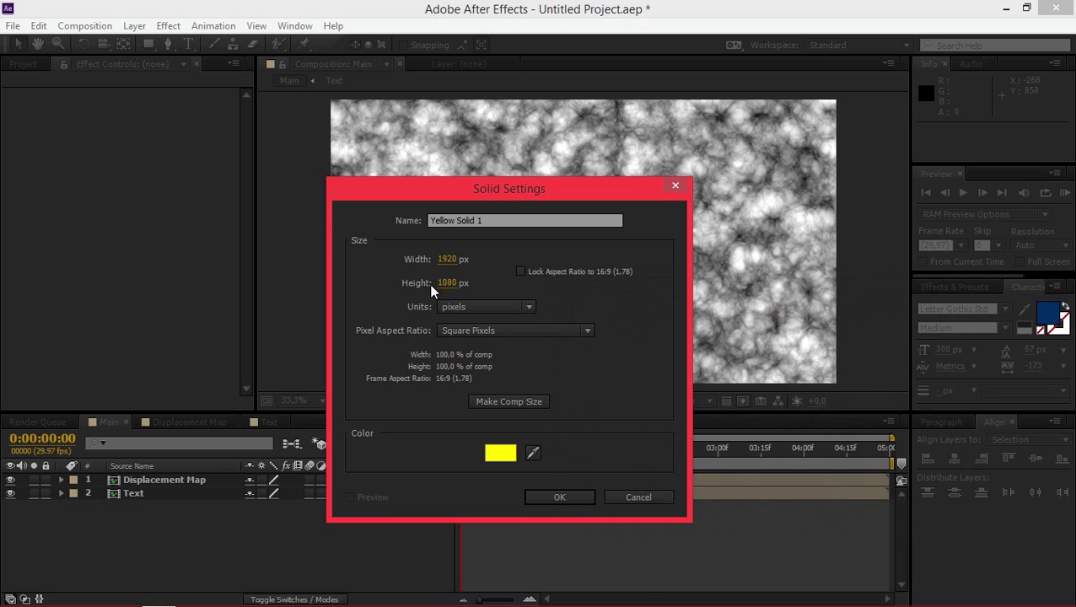
left_click(575, 497)
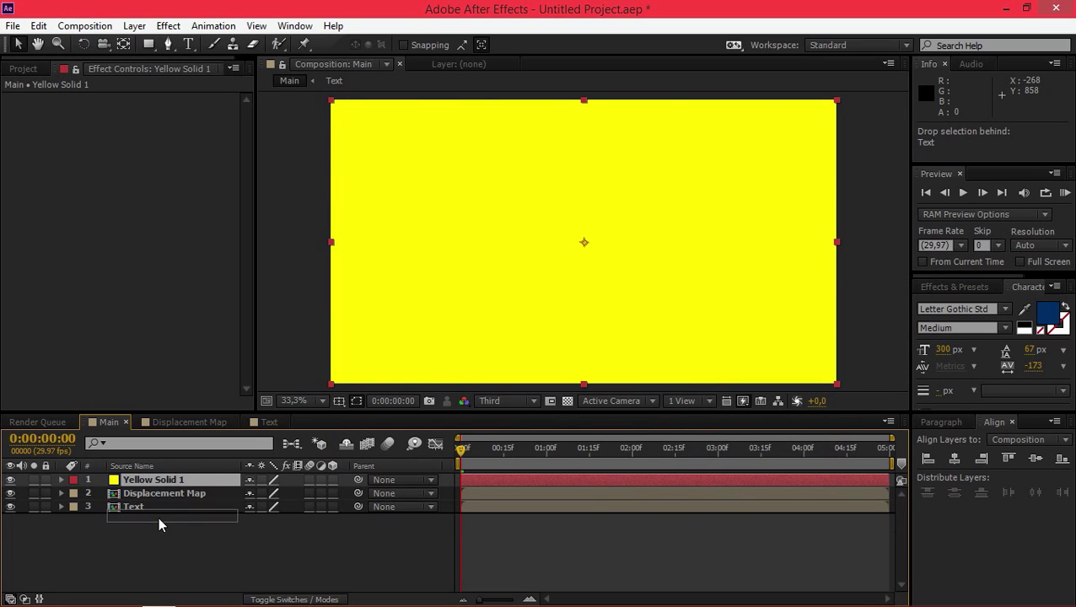
left_click_drag(163, 479, 158, 517)
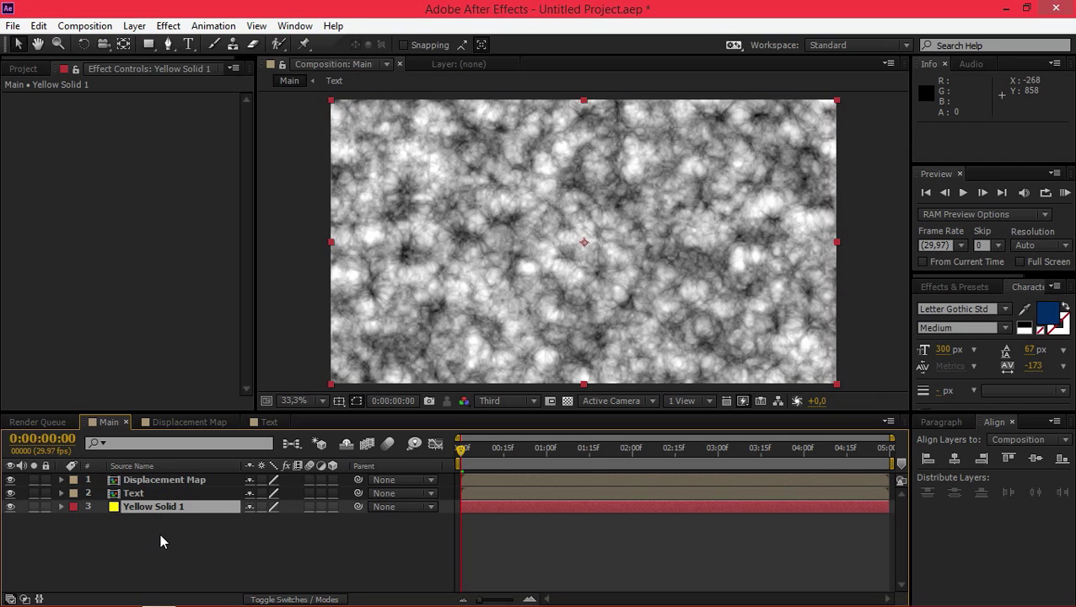
left_click(190, 540)
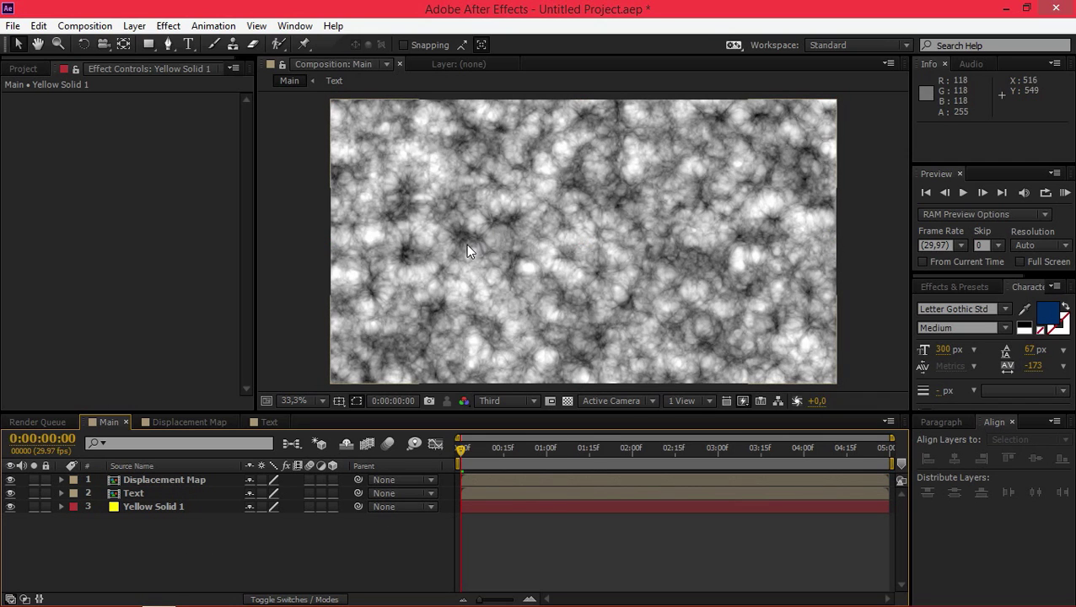
Step: Turn off the Displacement Map layer's visibility in the Main timeline
left_click(10, 479)
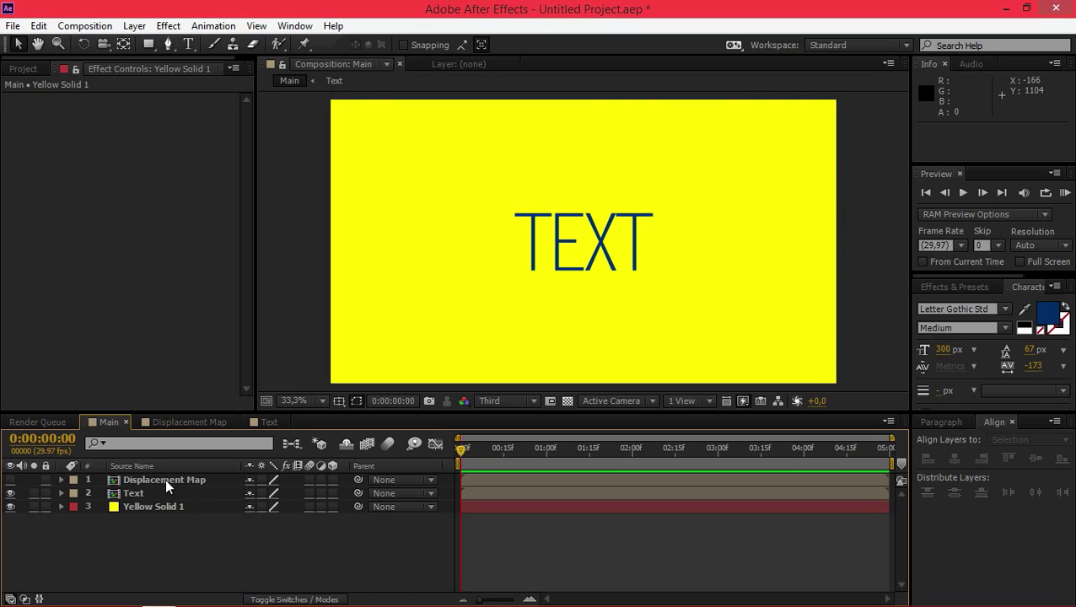
Step: Search effects for 'displ' and apply Displacement Map to the Text layer
left_click(958, 286)
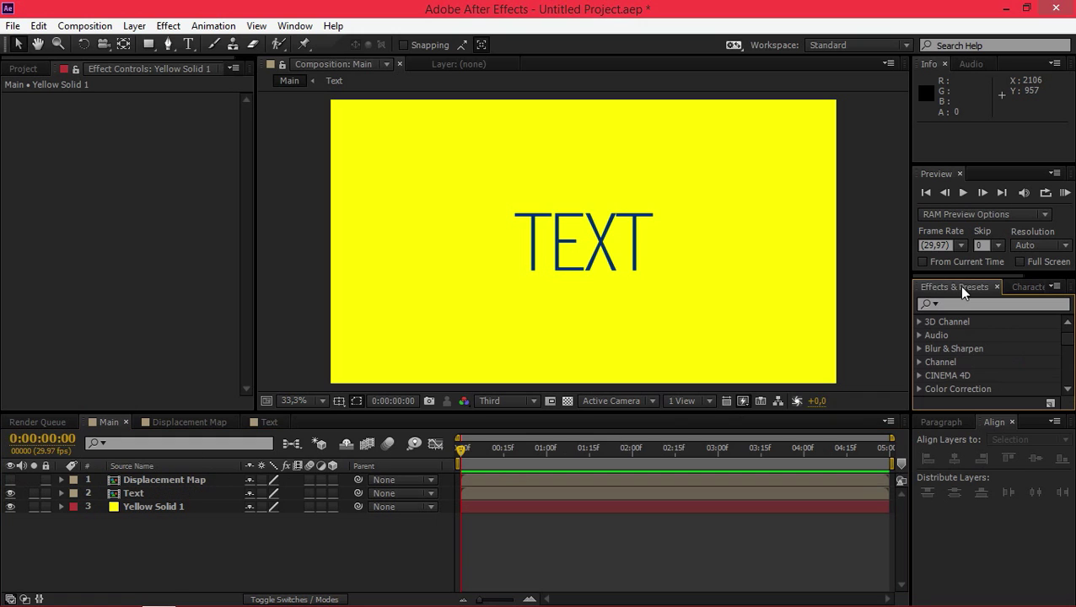
left_click(963, 305)
type("d")
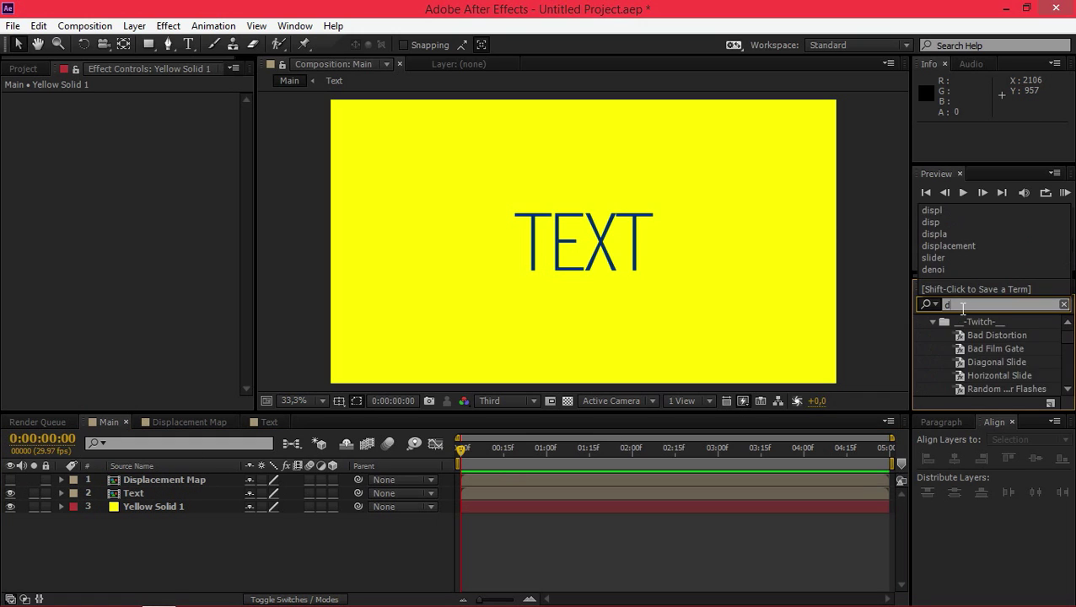
type("ispl")
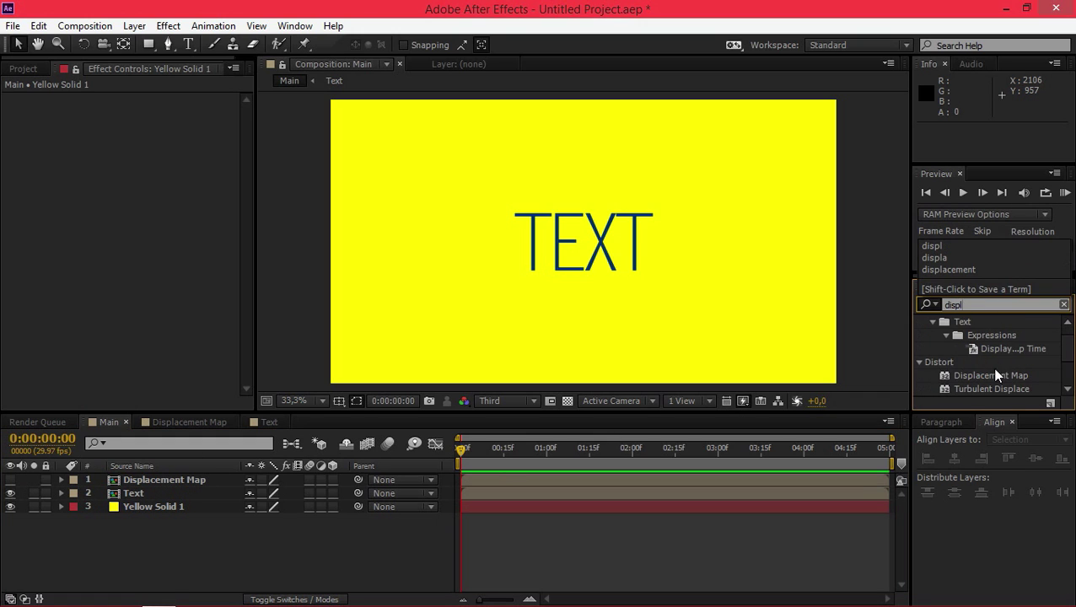
mouse_move(998, 377)
left_mouse_down()
mouse_move(357, 378)
mouse_move(148, 503)
mouse_move(140, 496)
left_mouse_up()
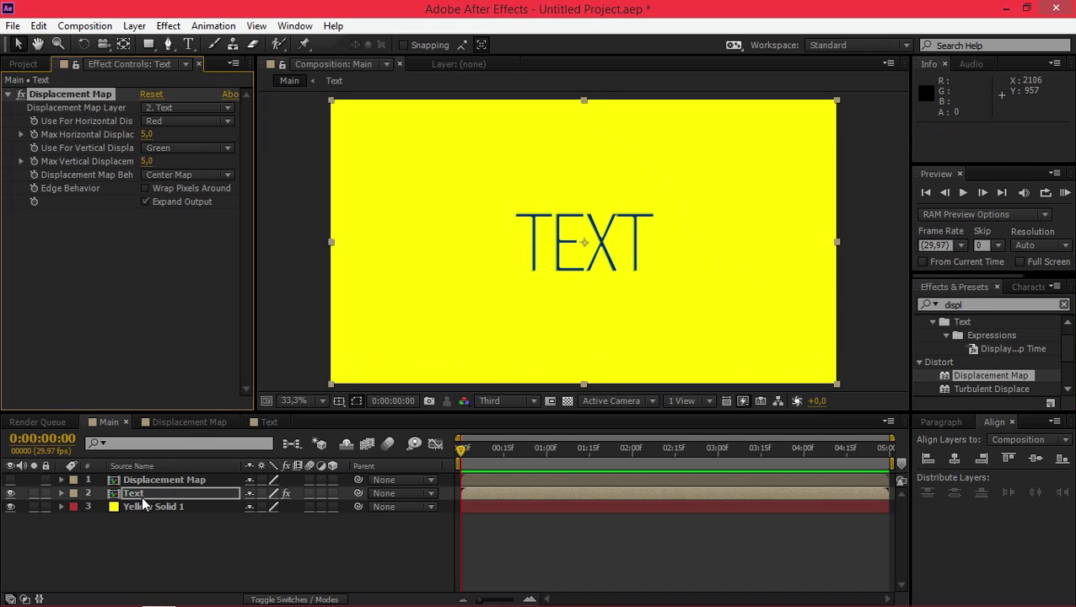
left_click(1065, 306)
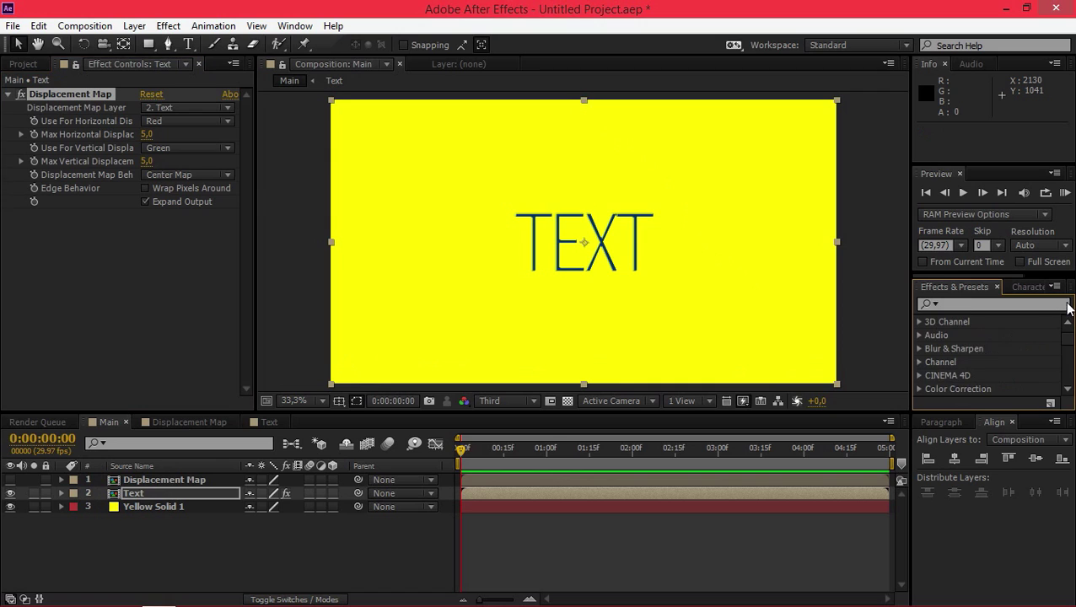
Step: Use layer 1. Displacement Map with Luminance horizontally and vertically, then preview
left_click(179, 108)
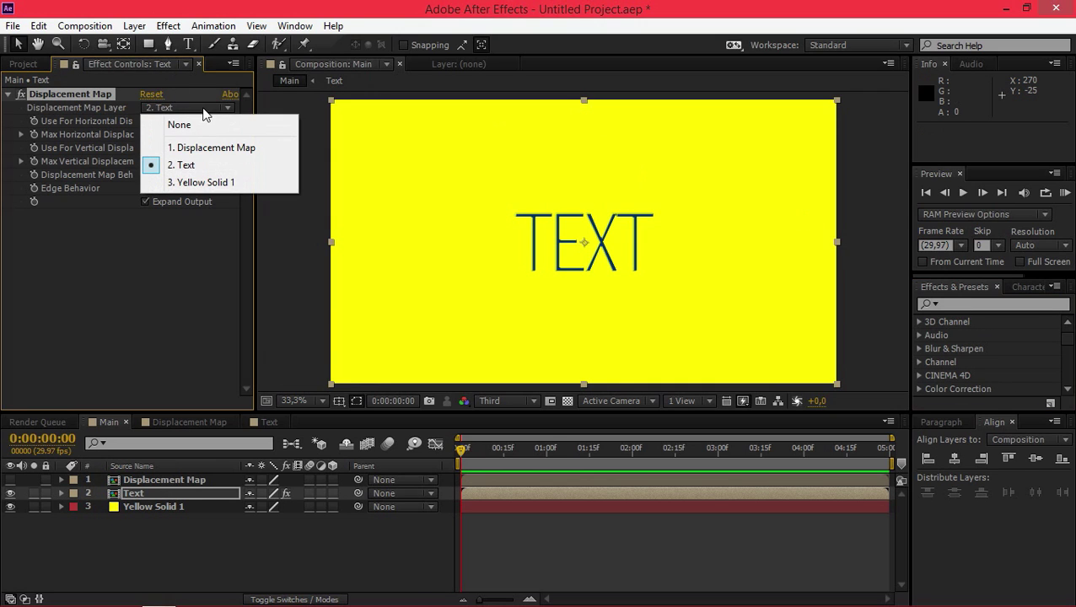
left_click(187, 148)
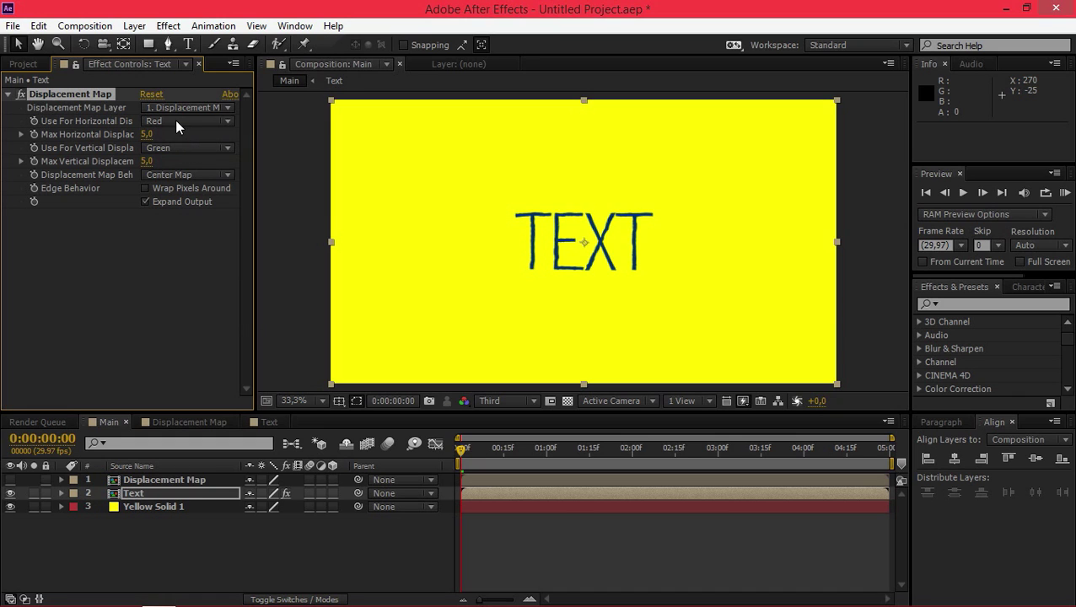
left_click(174, 120)
left_click(176, 209)
left_click(178, 150)
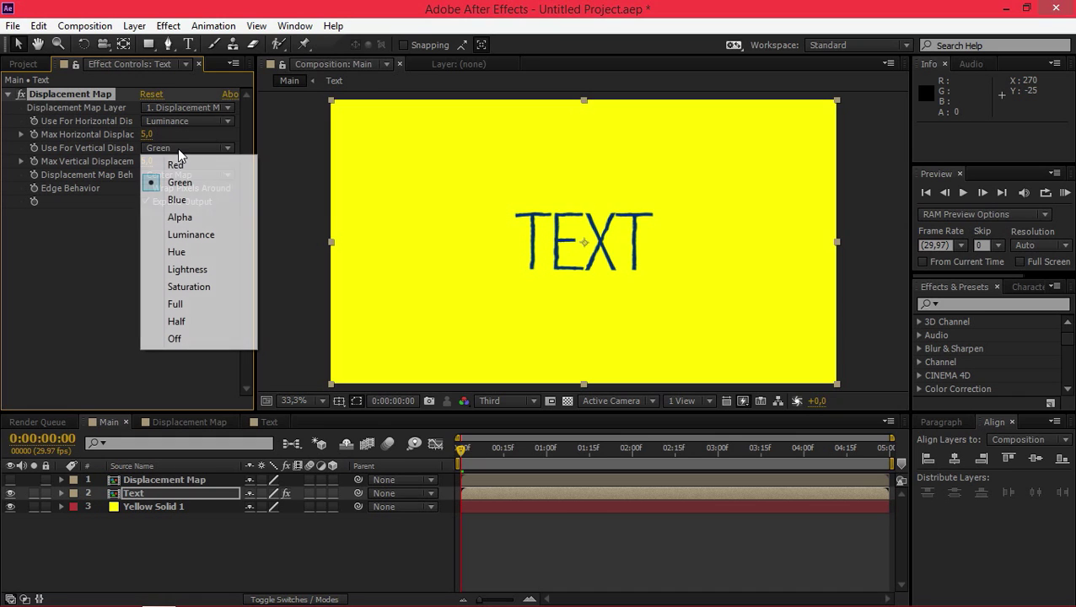
left_click(181, 236)
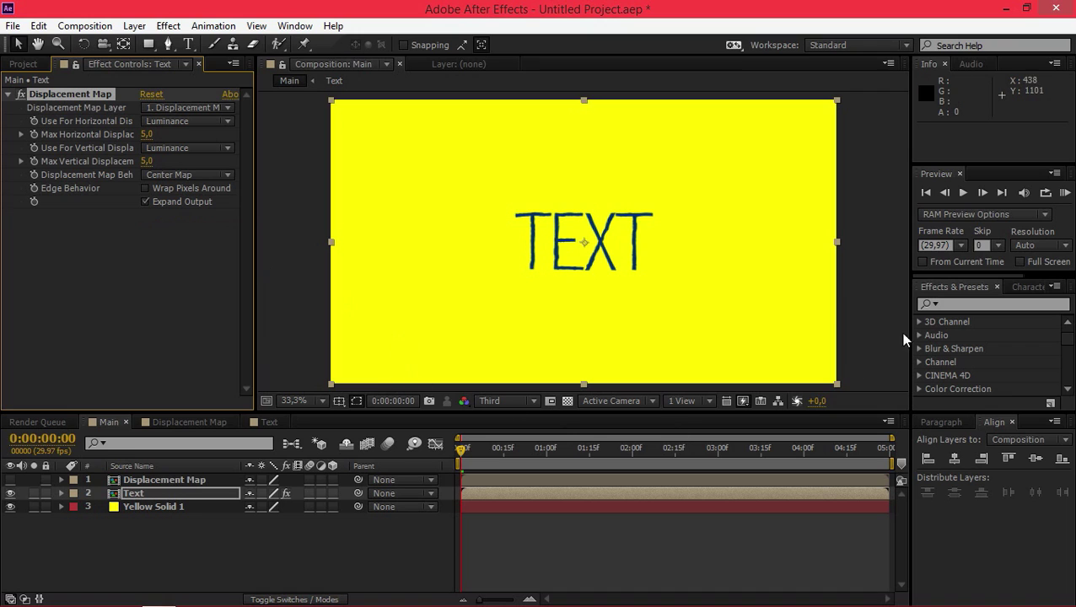
left_click(1064, 193)
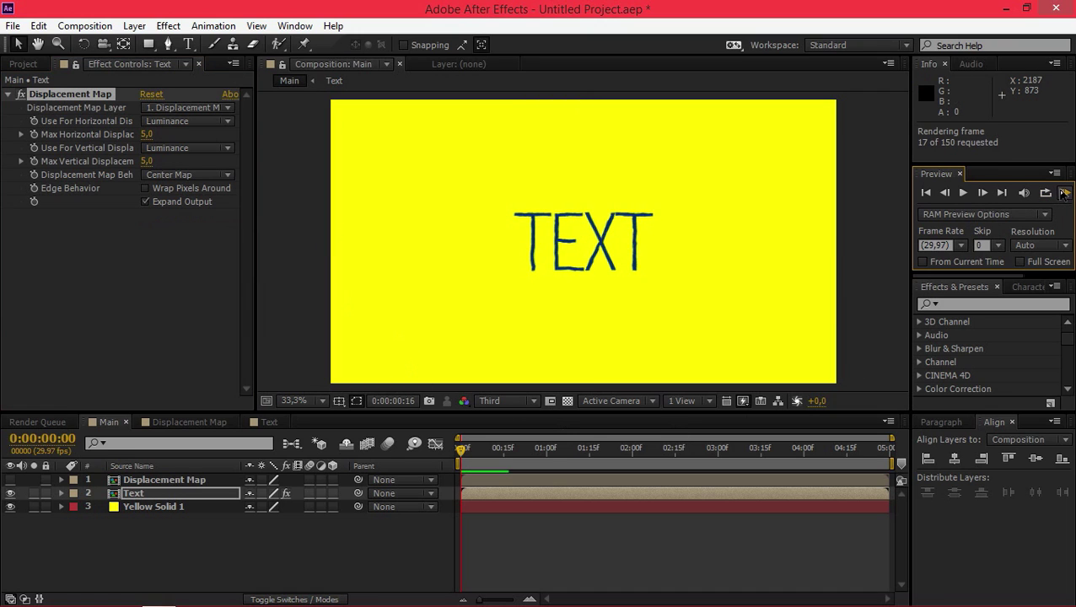
Step: Set Max Horizontal and Max Vertical Displacement to 2, then preview the subtler wobble
left_click(148, 135)
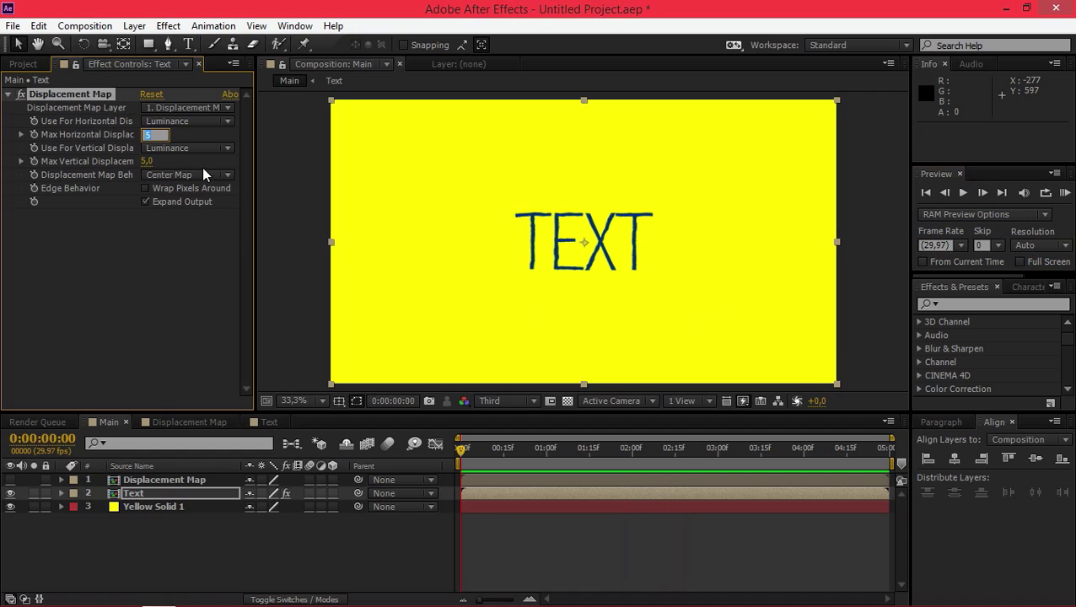
type("2")
key("Return")
left_click(148, 161)
type("2")
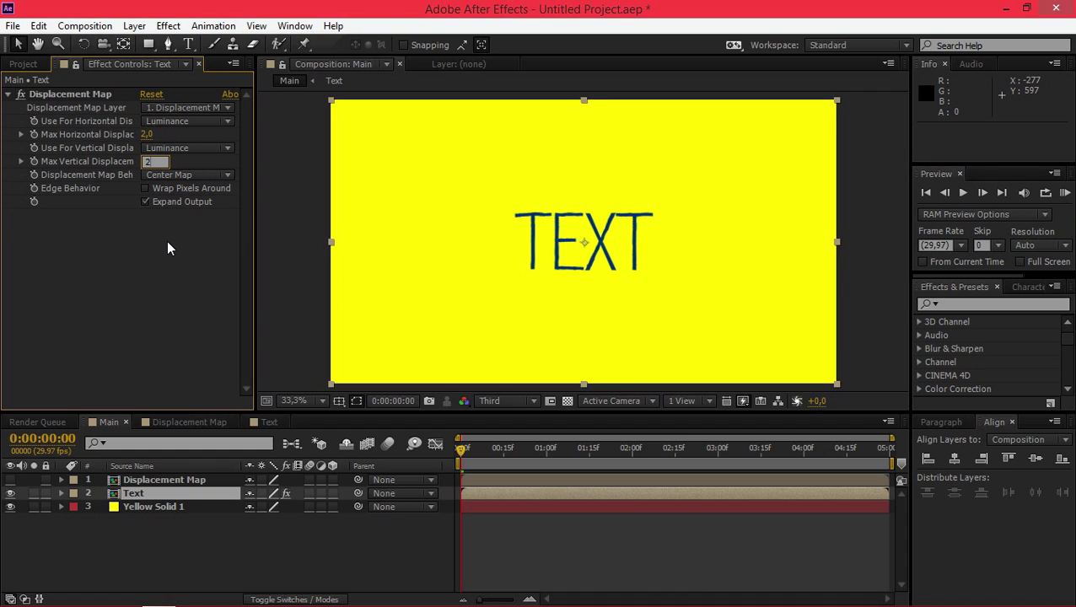
key("Return")
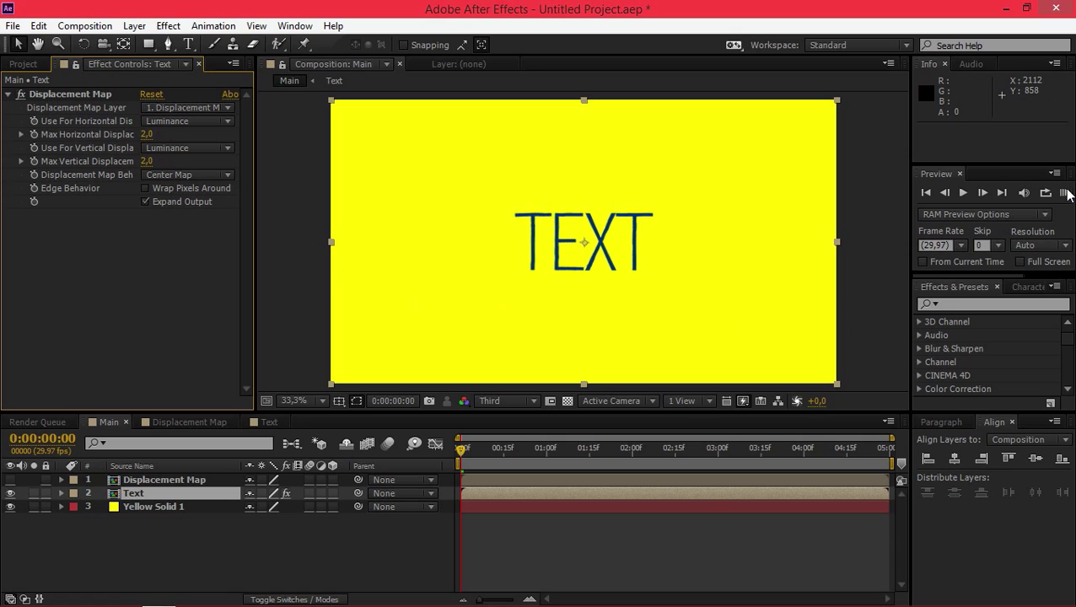
left_click(1065, 193)
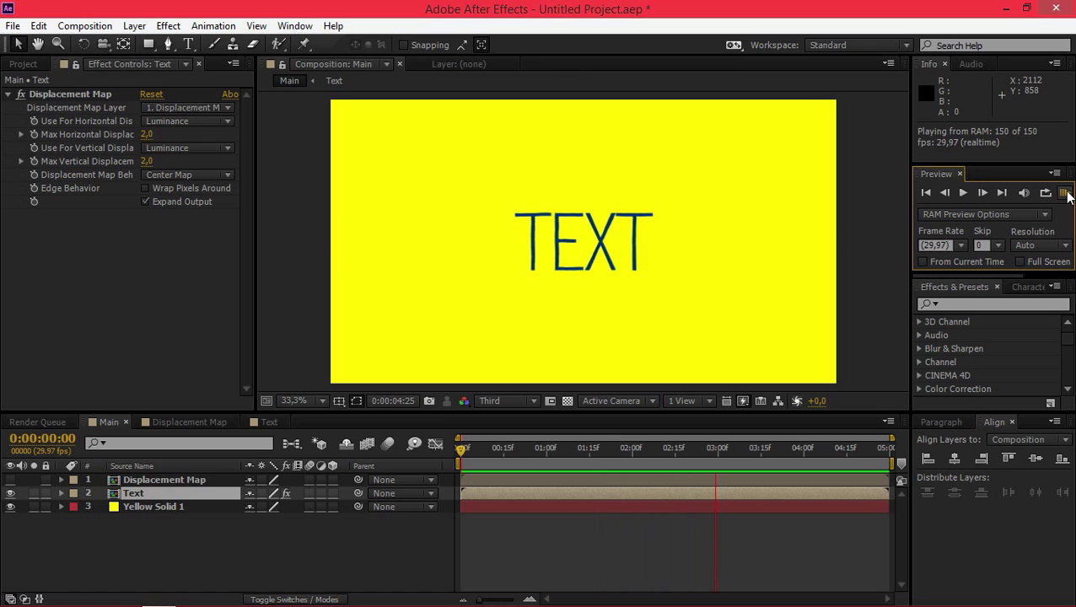
left_click(1065, 193)
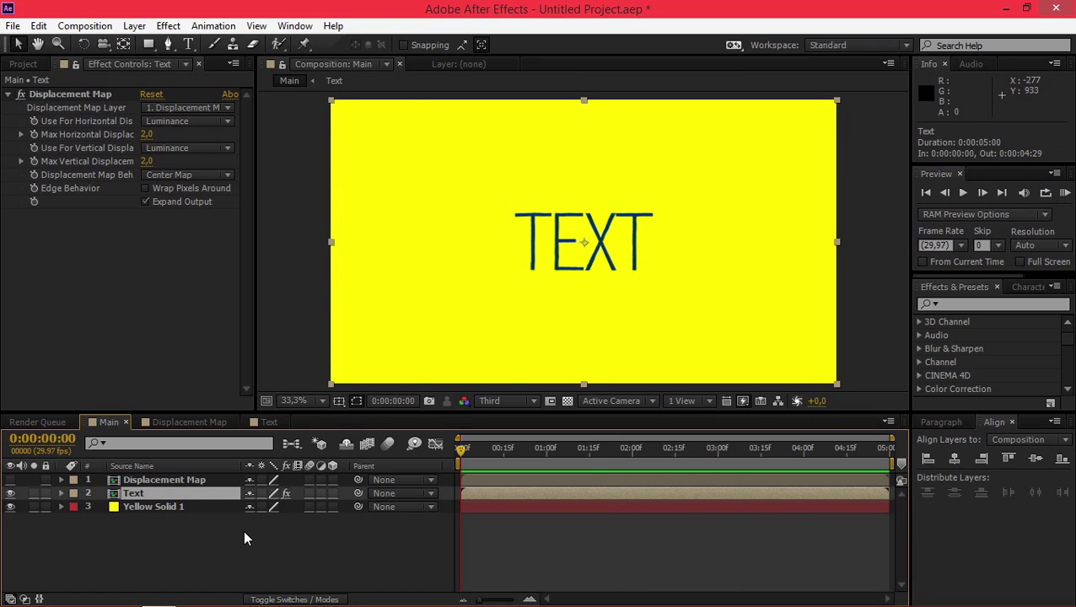
Step: In the Text comp, choose the Rectangle tool with its fill set to None
left_click(256, 422)
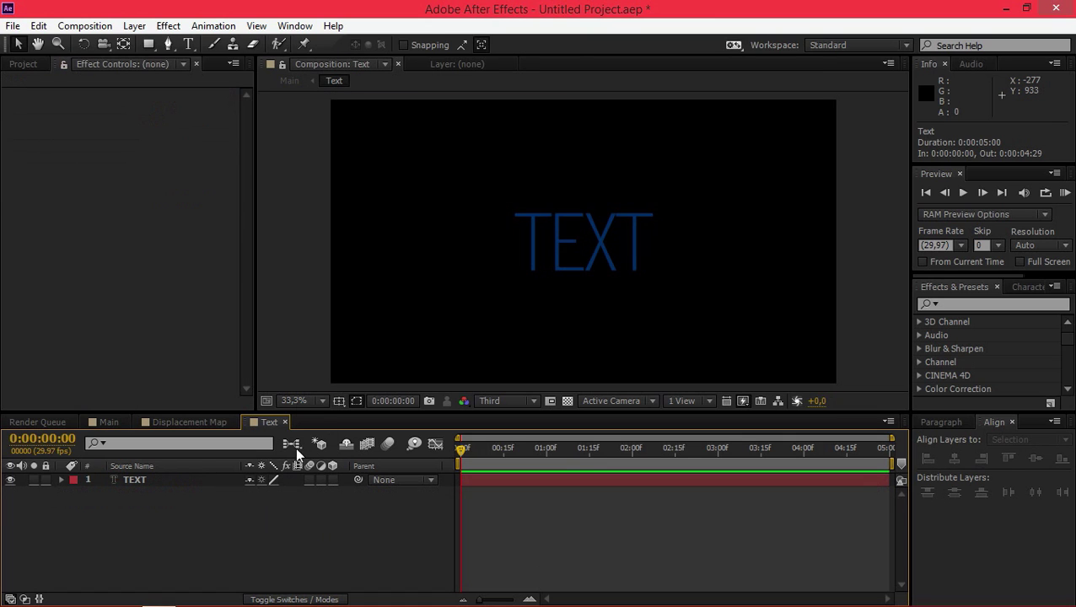
left_click(148, 44)
left_click(424, 45)
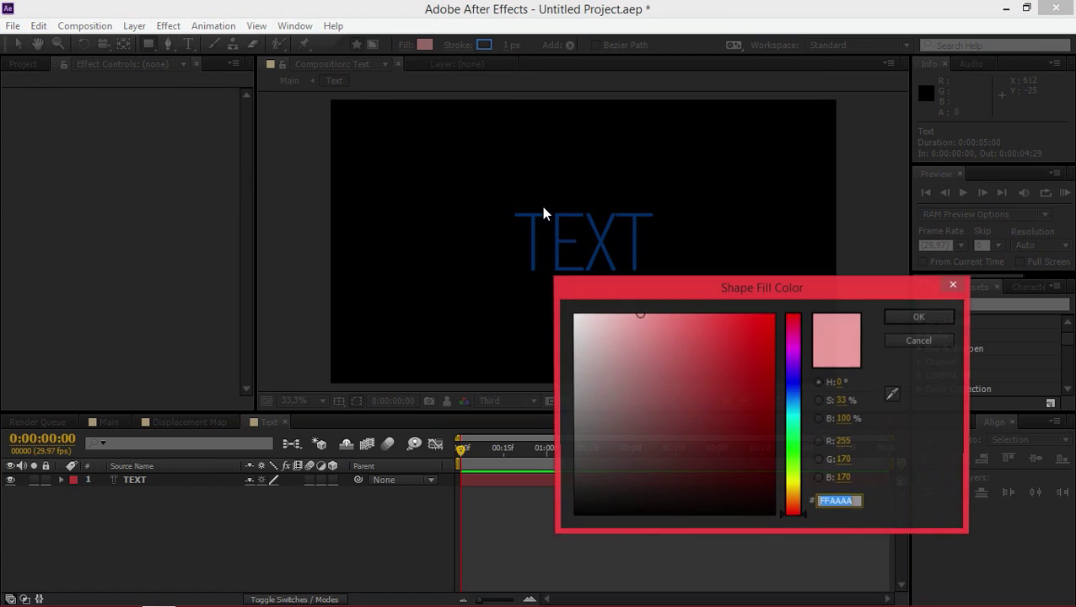
left_click_drag(590, 325, 533, 281)
left_click(903, 344)
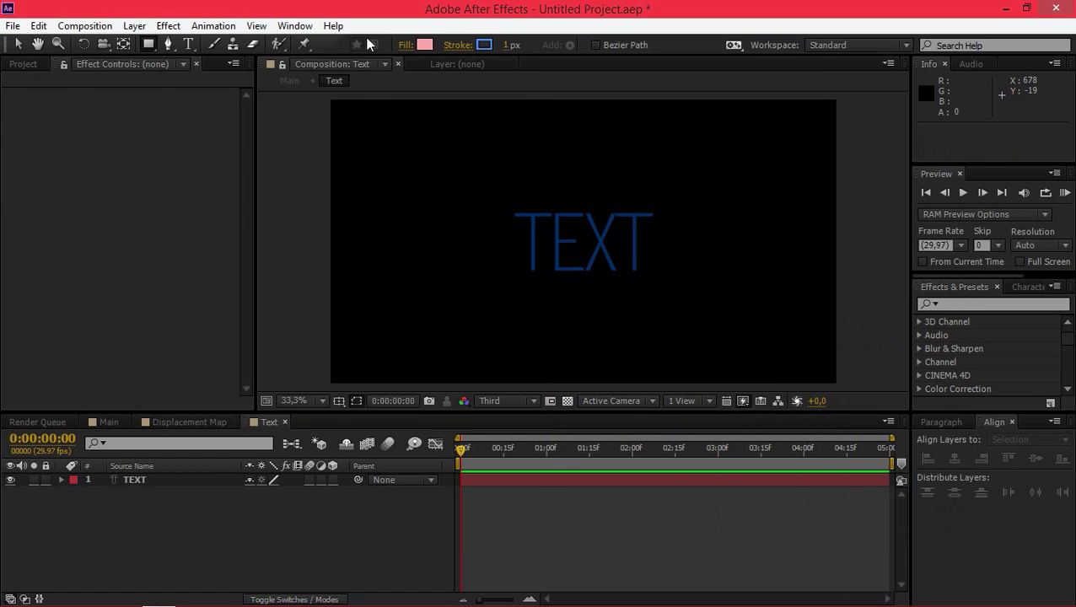
left_click(406, 45)
left_click(456, 267)
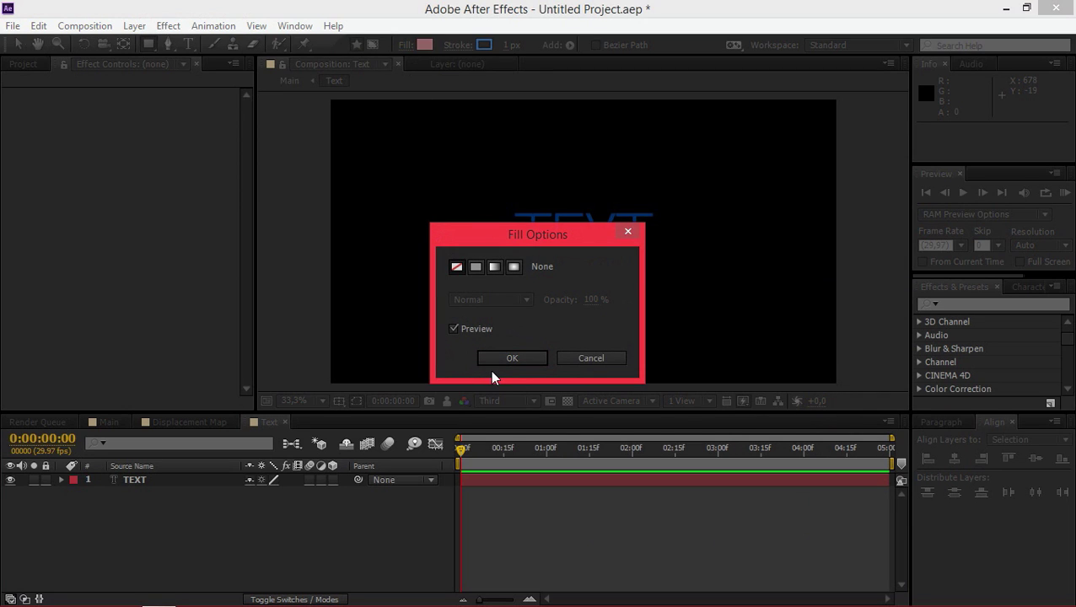
left_click(498, 361)
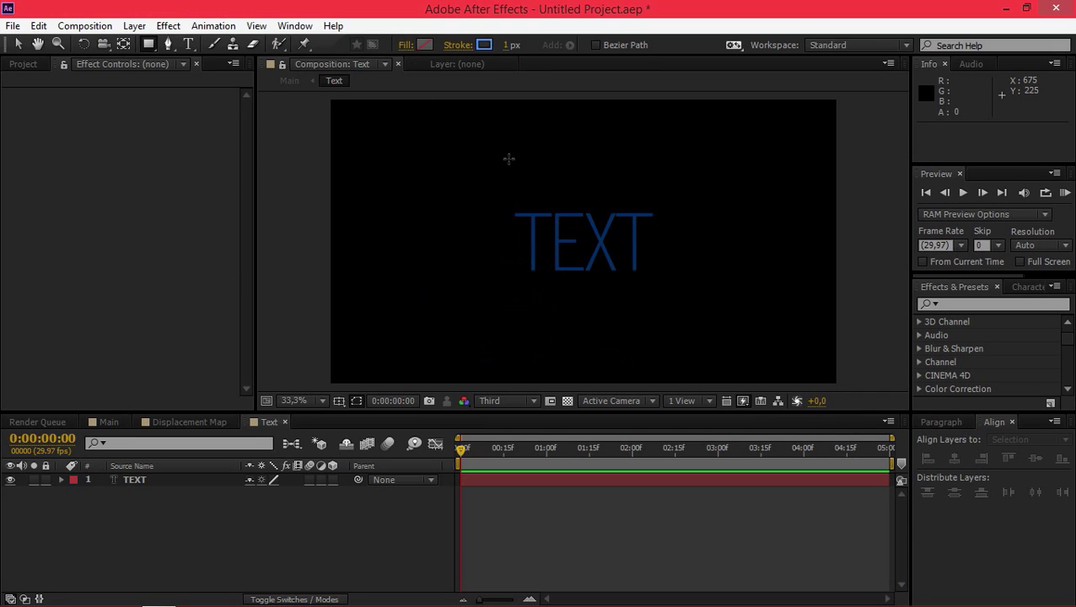
Step: Give it a 10 px stroke sampled from the text's blue and draw it around TEXT
left_click(508, 45)
type("10")
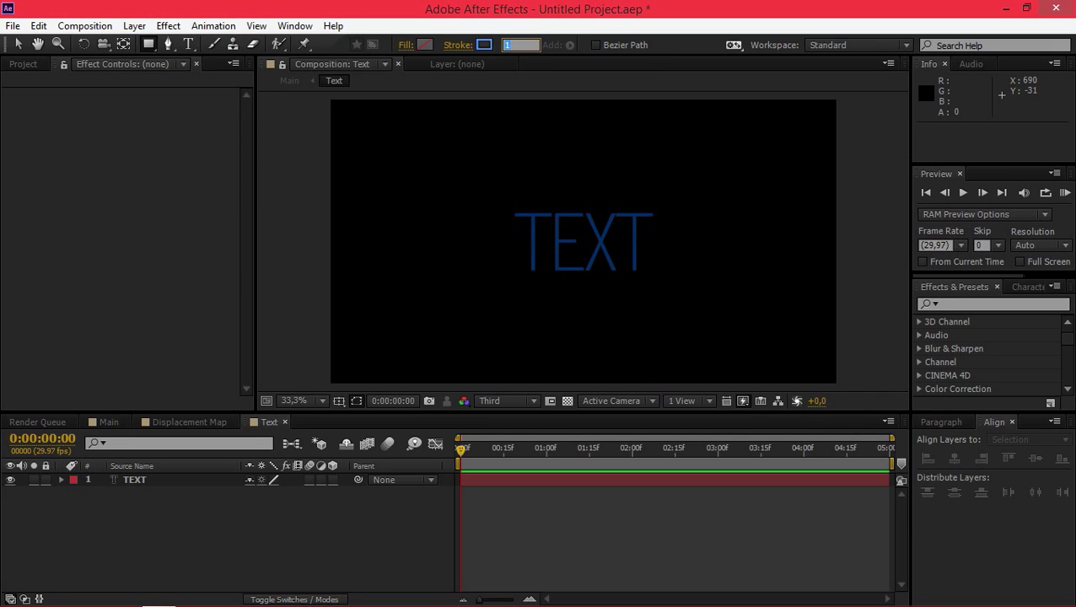
left_click(485, 45)
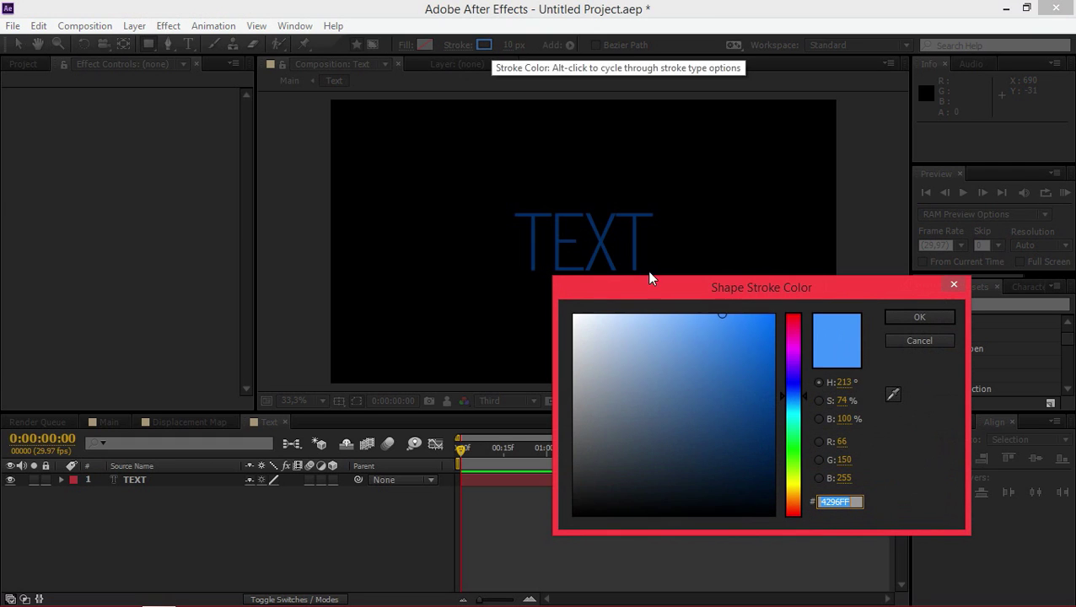
left_click(892, 396)
left_click(635, 218)
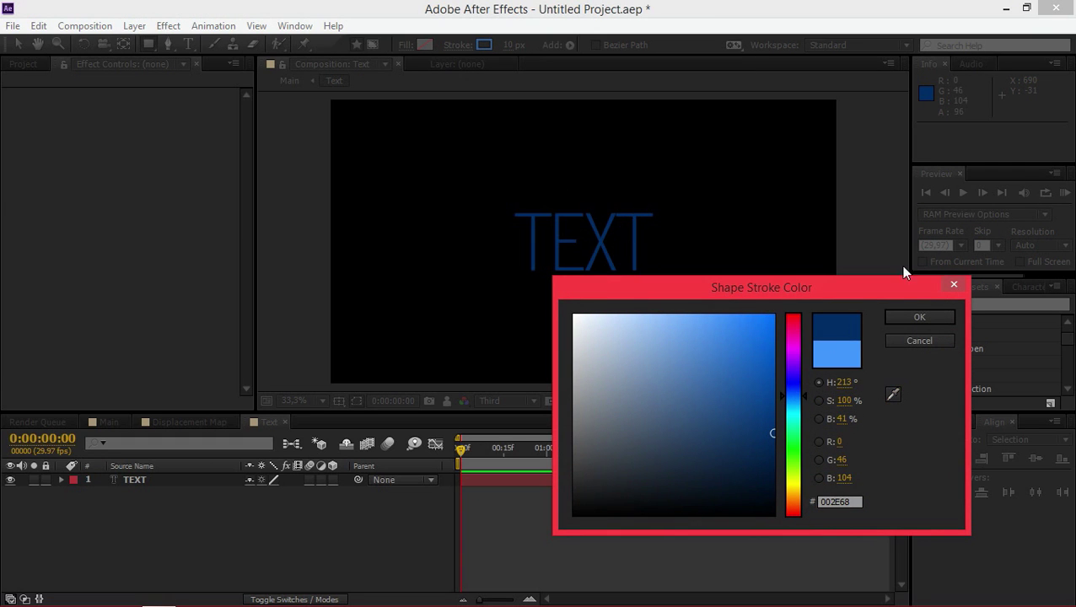
left_click(924, 321)
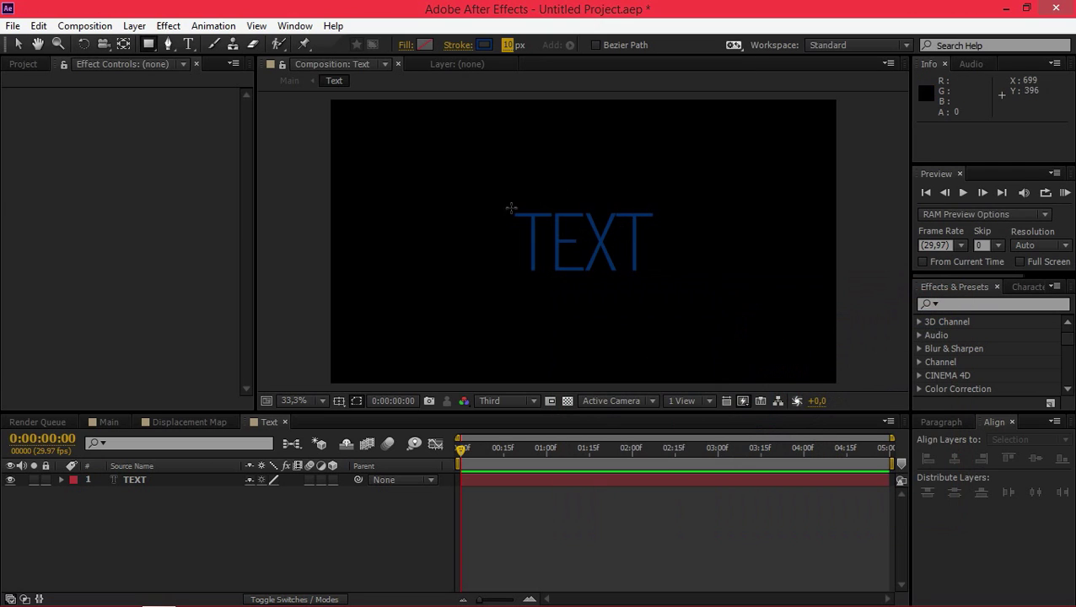
mouse_move(499, 206)
left_mouse_down()
mouse_move(635, 286)
mouse_move(673, 279)
left_mouse_up()
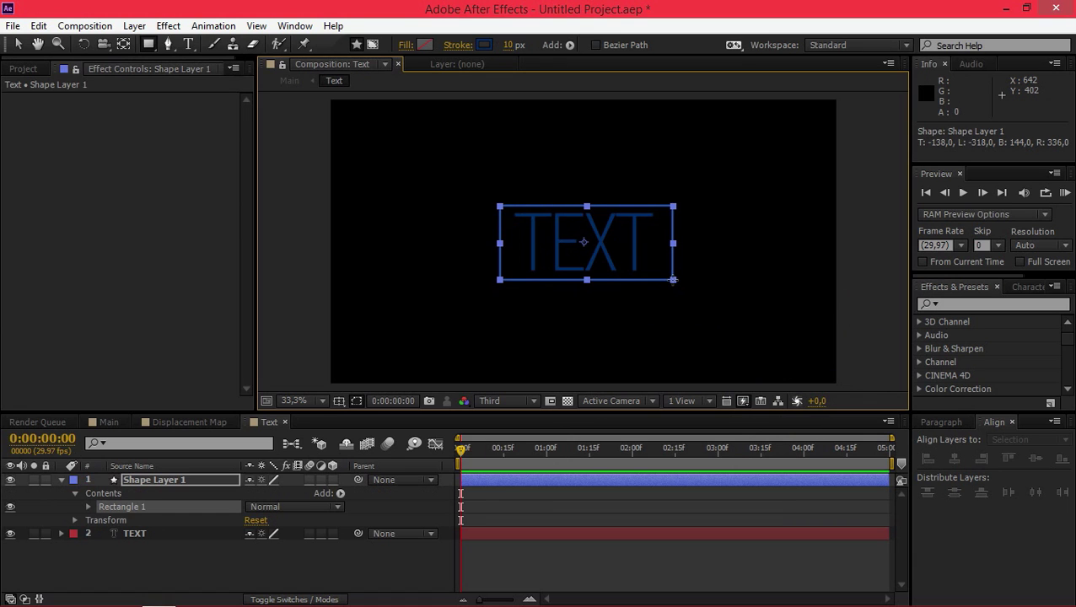
Step: Return to the Main comp and preview the rectangle jittering along with TEXT
left_click(111, 421)
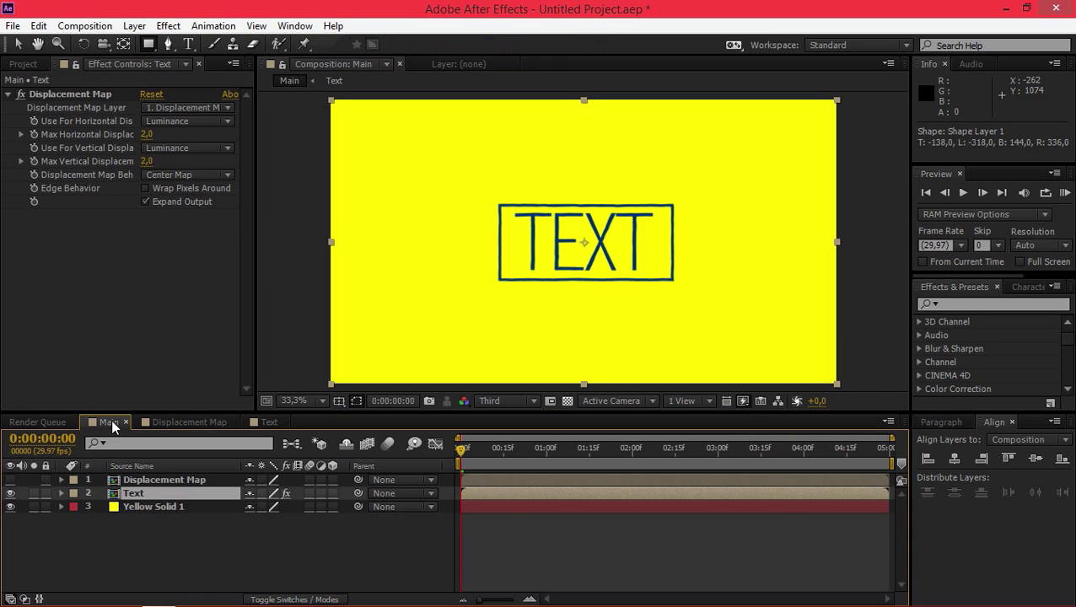
left_click(1064, 193)
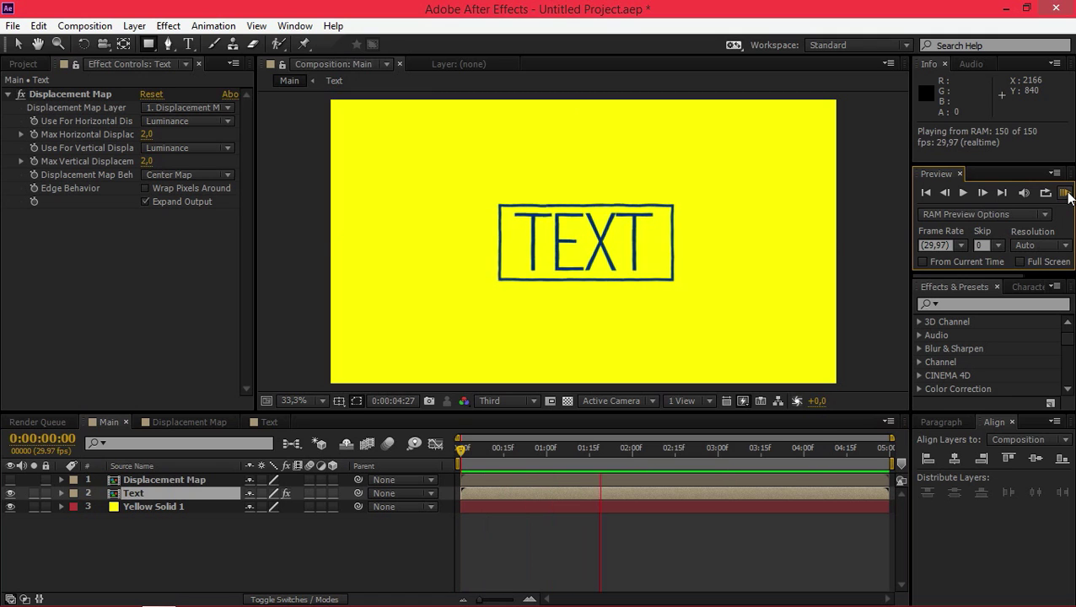
left_click(1064, 192)
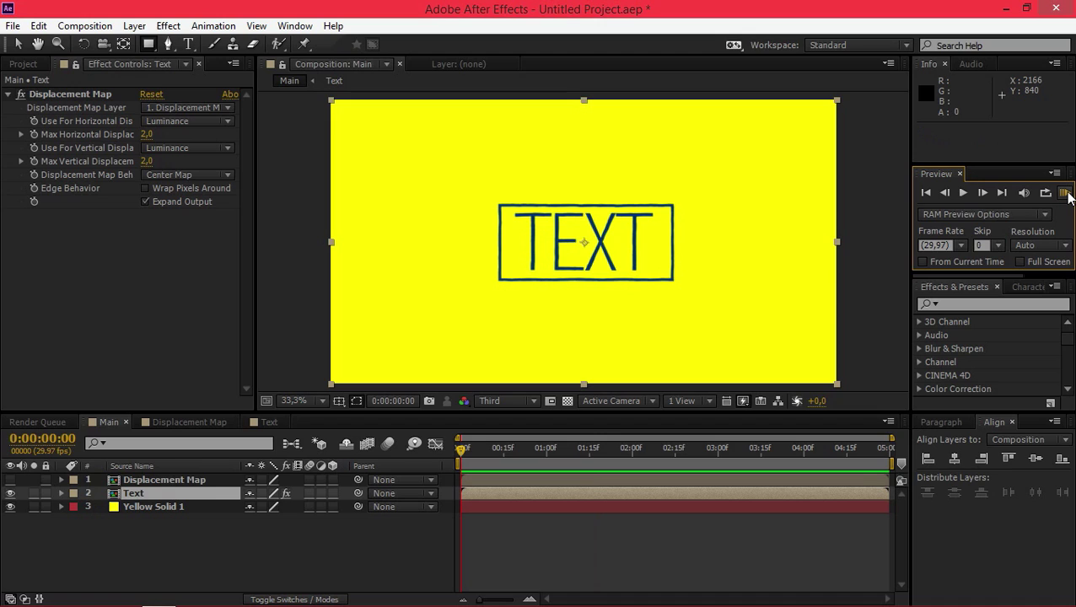